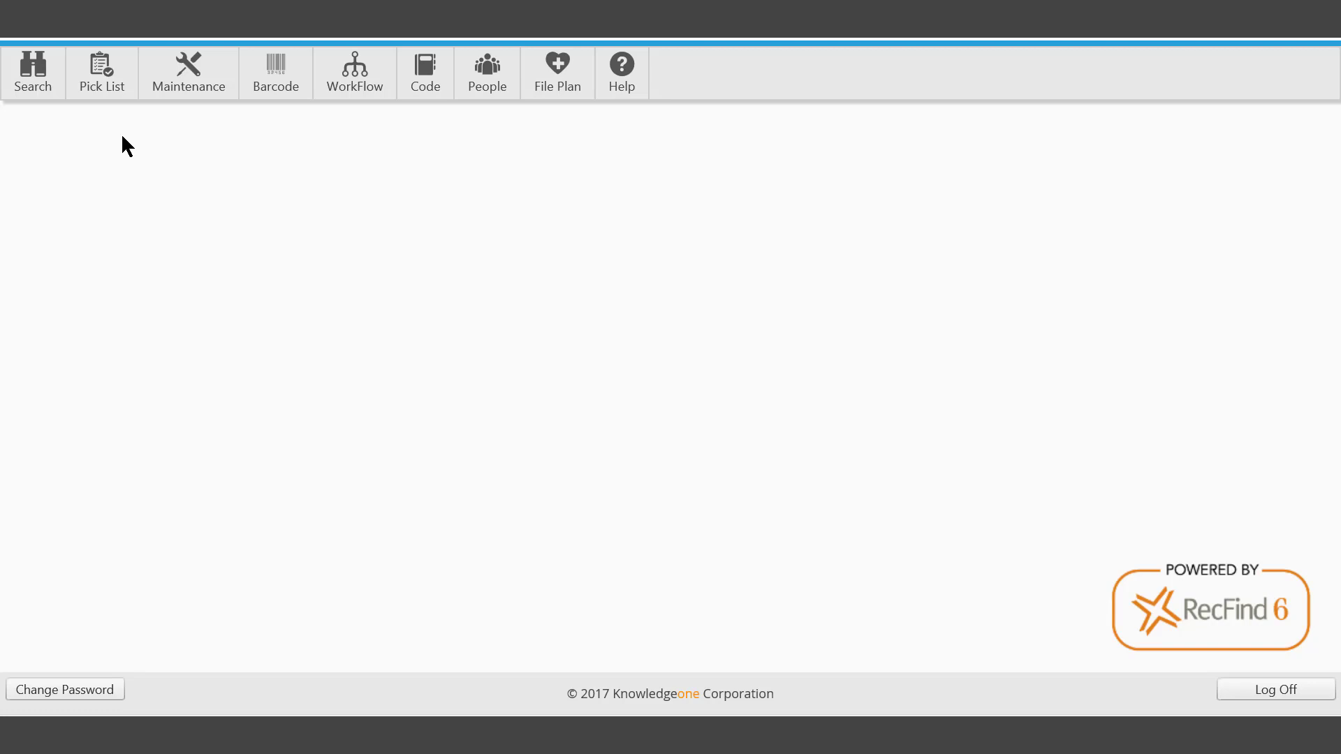
# Step: Add files 17-00045, 17-00047, 17-00049 and 17-00050 from the File Folder Profile list to the pick list
pyautogui.click(181, 88)
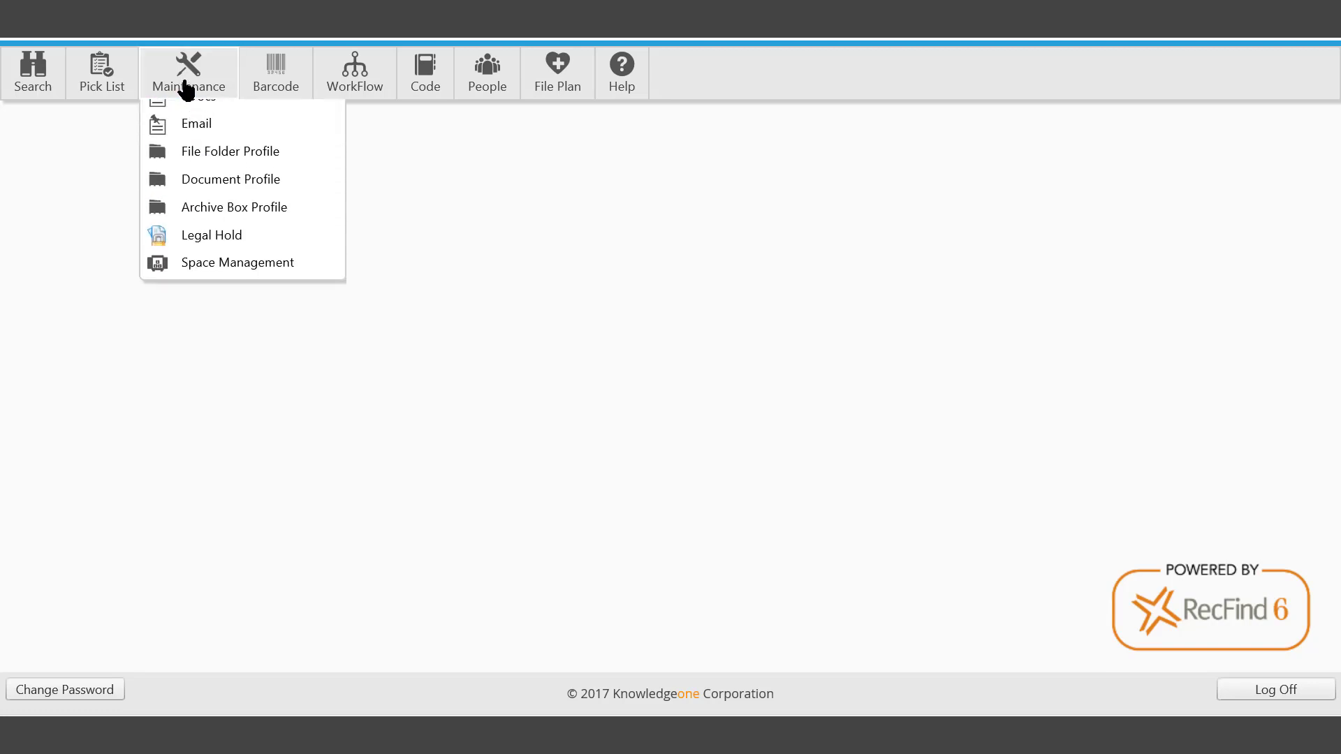
pyautogui.click(197, 183)
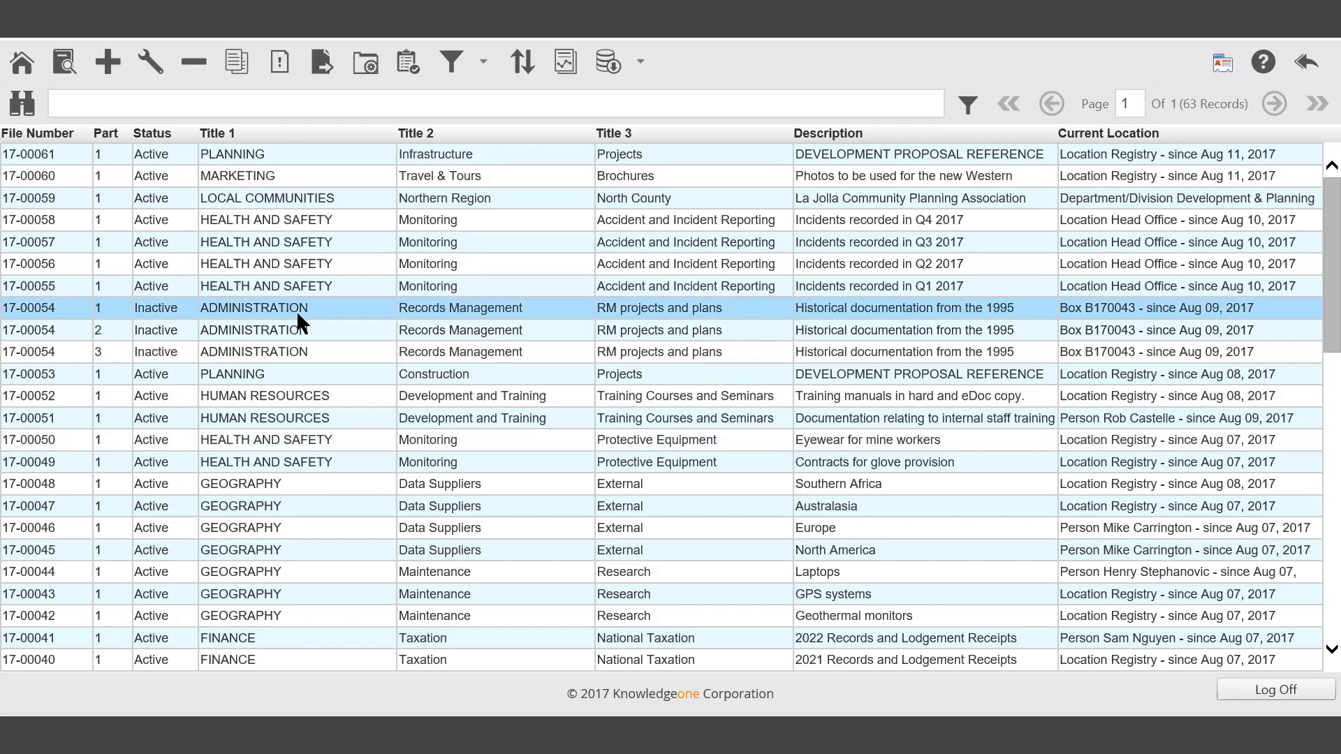
pyautogui.click(292, 438)
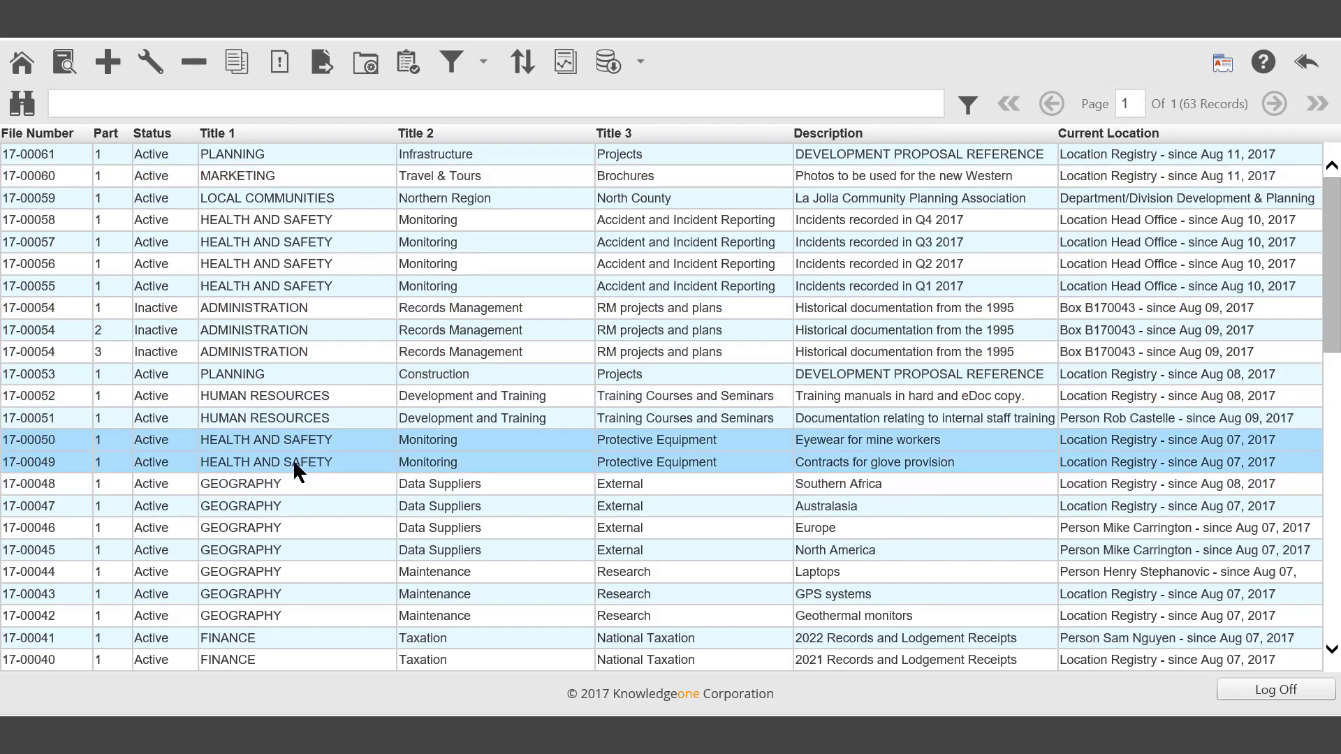
pyautogui.keyDown('ctrl'); pyautogui.click(291, 549); pyautogui.keyUp('ctrl')
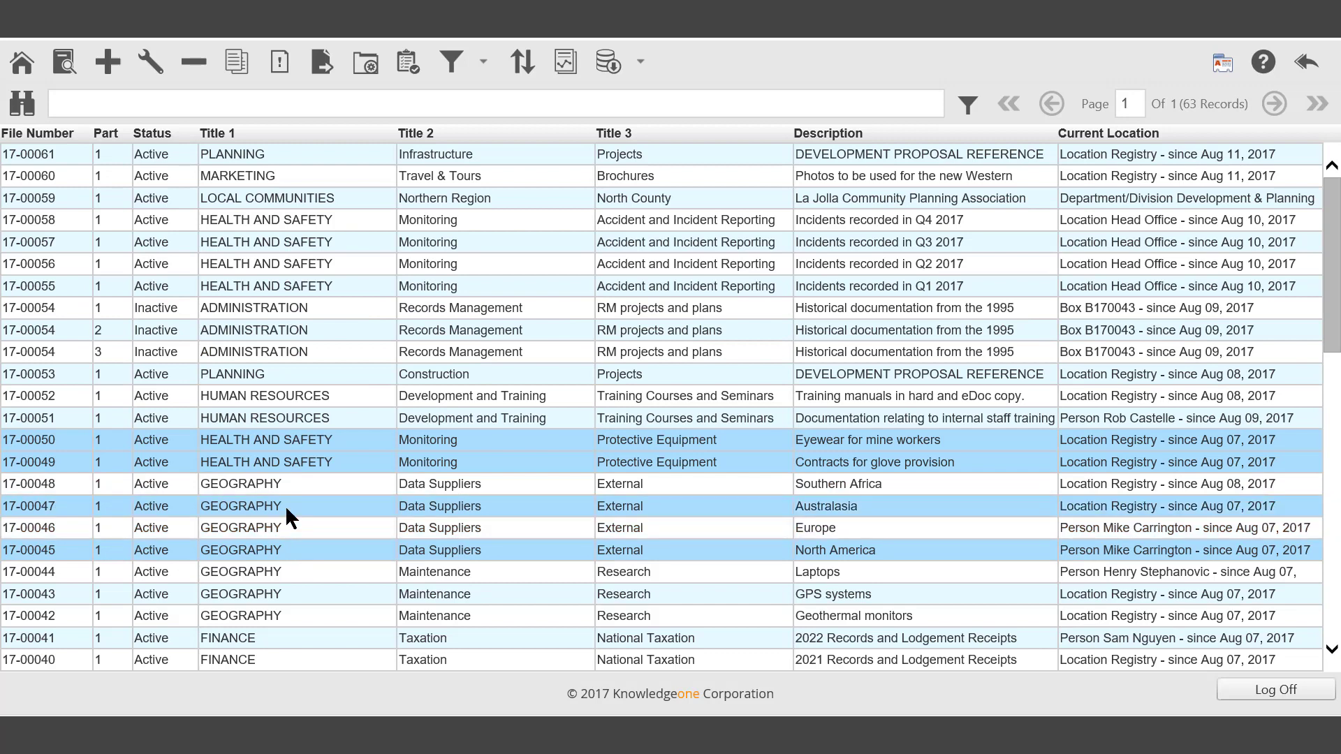
pyautogui.keyDown('ctrl'); pyautogui.click(345, 498); pyautogui.keyUp('ctrl')
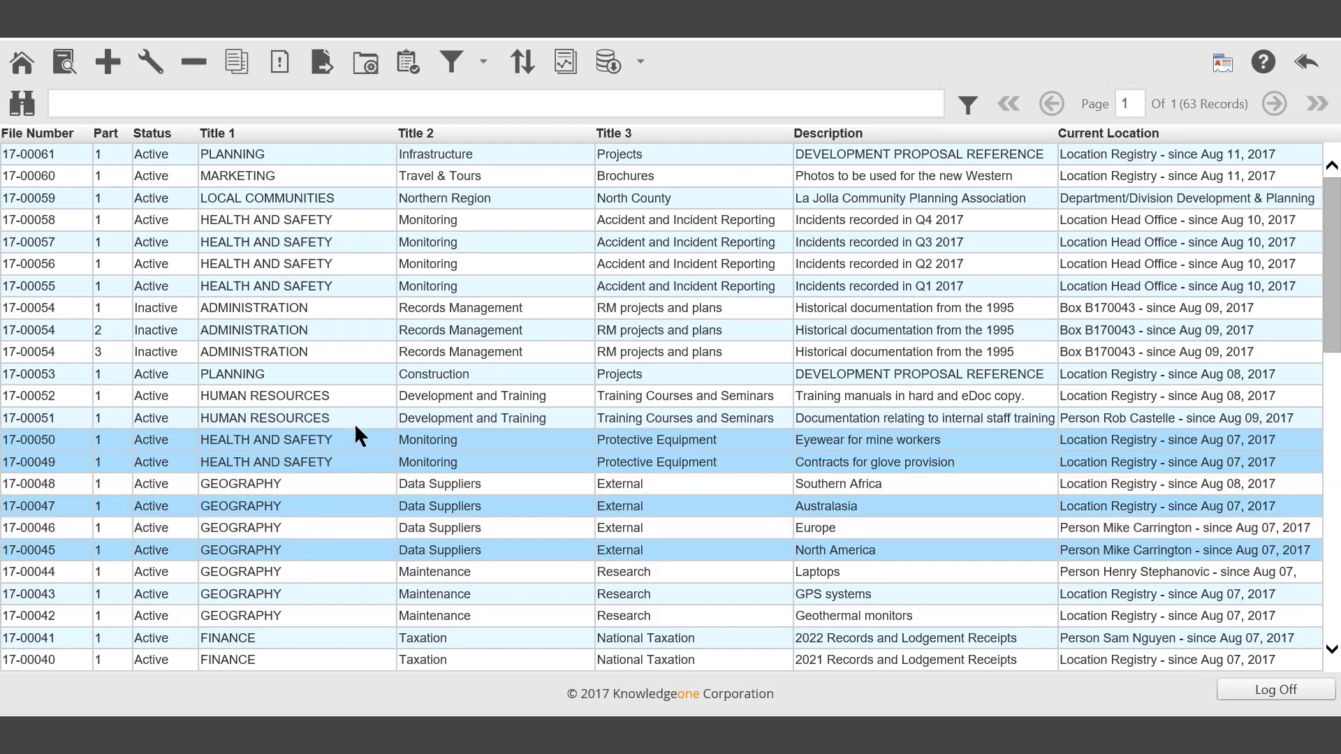
pyautogui.click(410, 67)
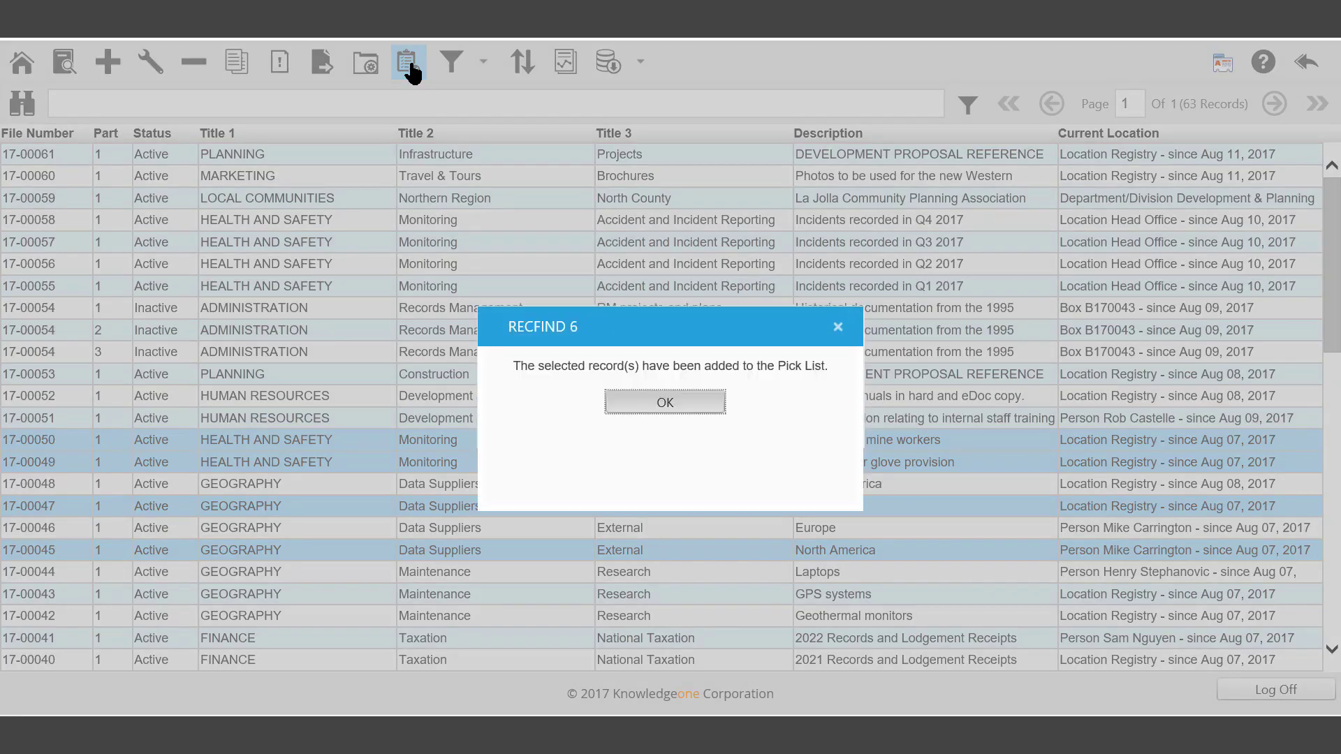
pyautogui.click(665, 409)
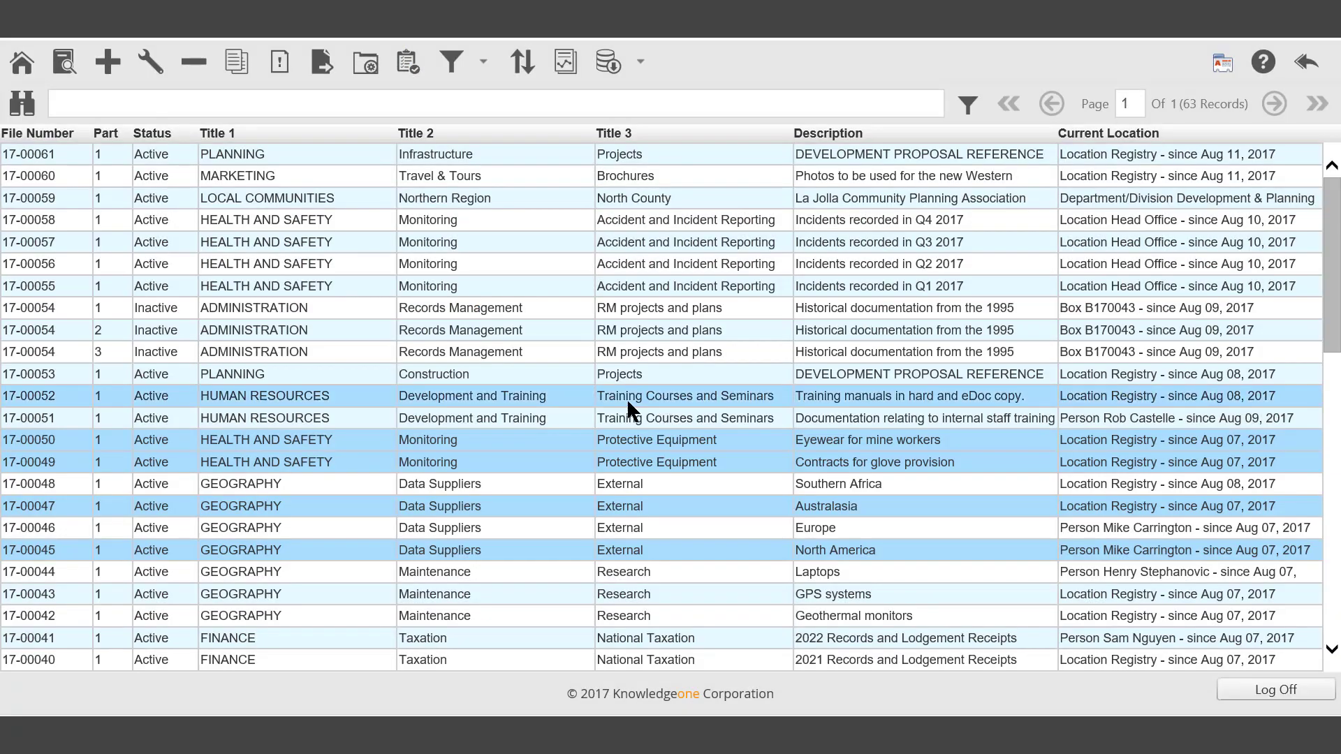
# Step: From Home, open the pick list and view its Document, Archive Box, Attachment and Storage lists
pyautogui.click(21, 67)
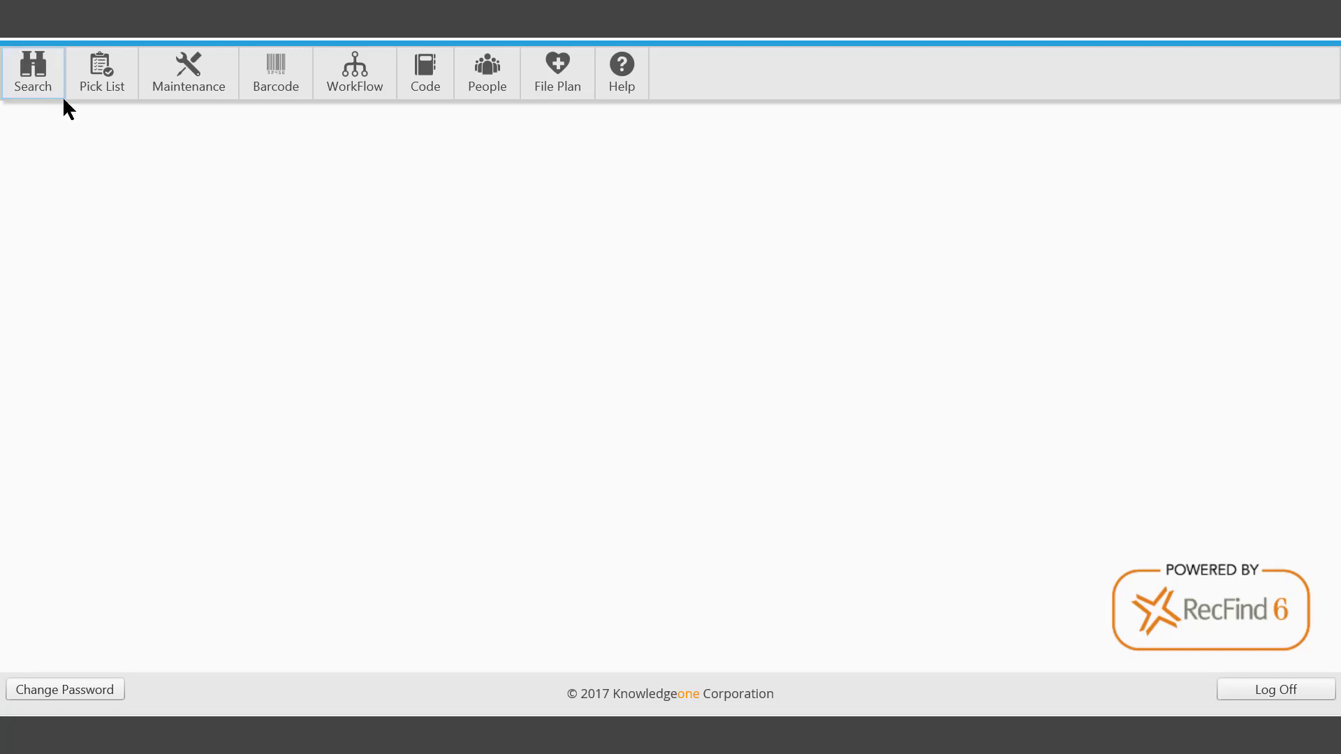
pyautogui.click(112, 88)
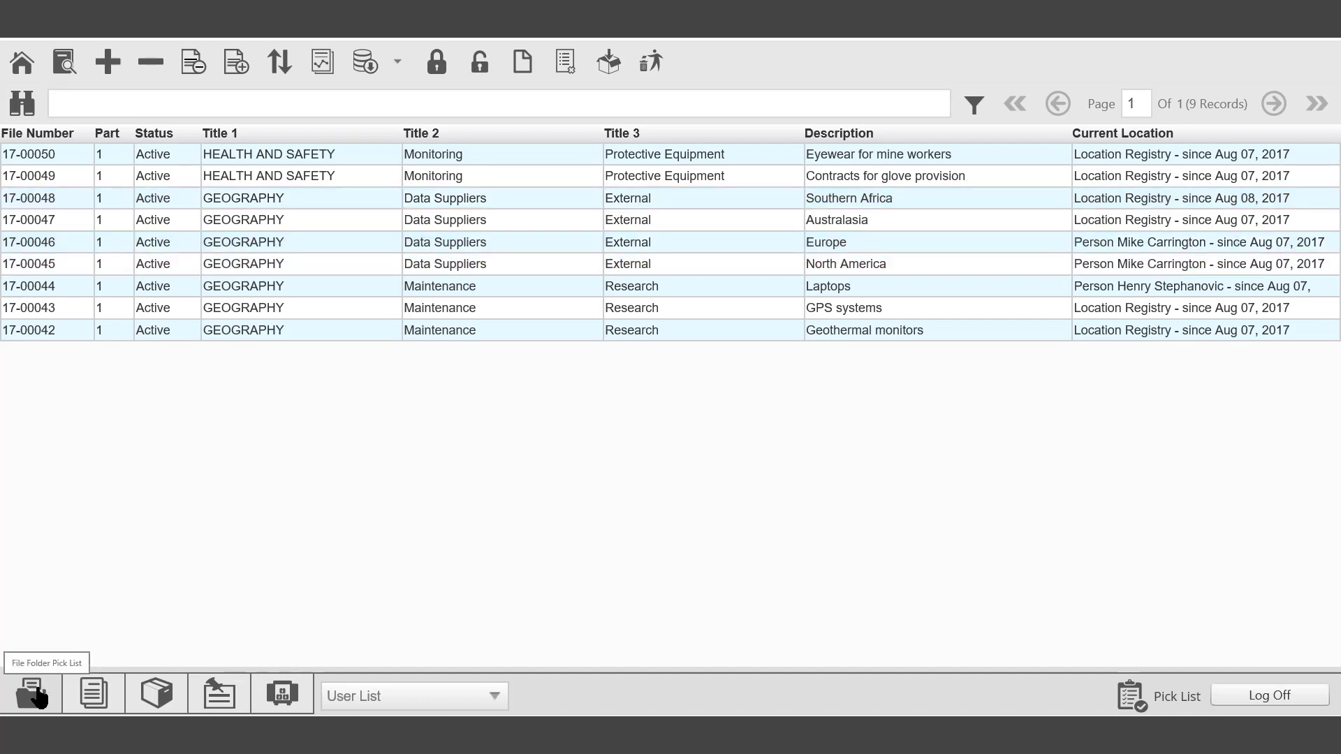
pyautogui.click(92, 697)
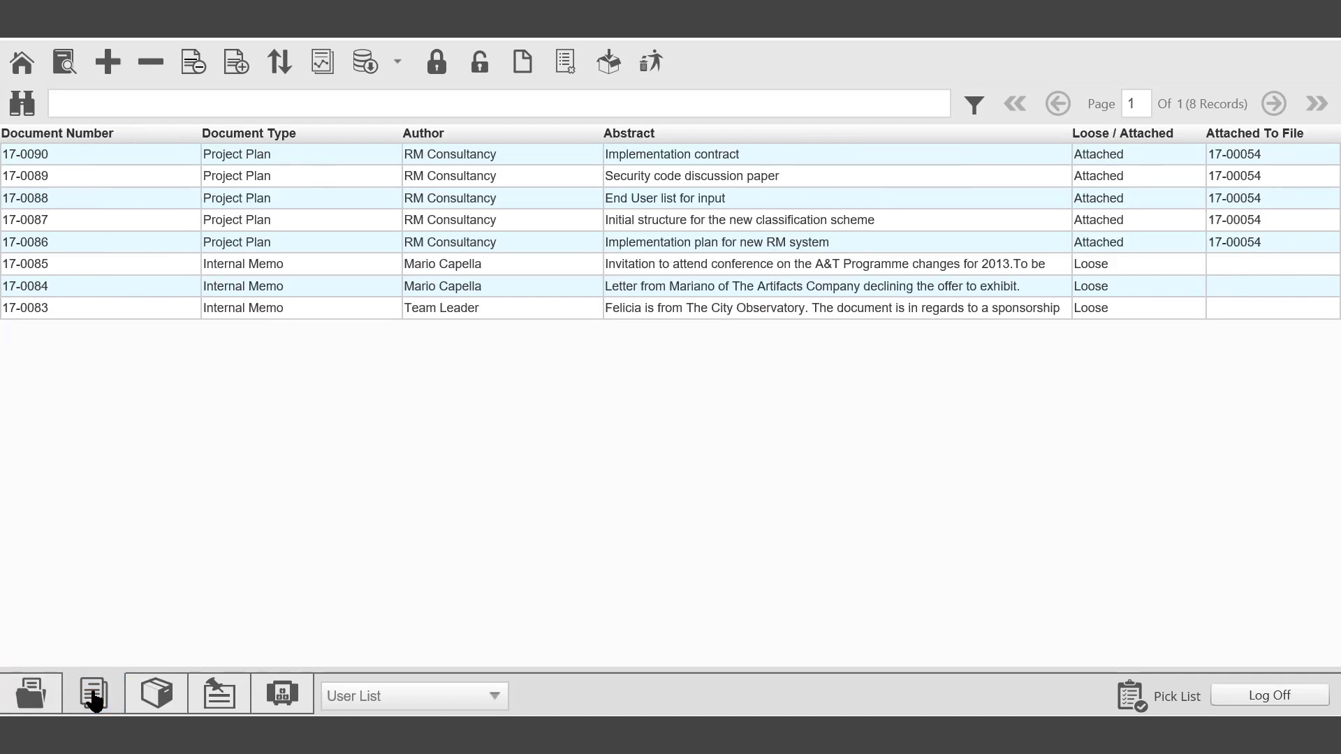
pyautogui.click(143, 695)
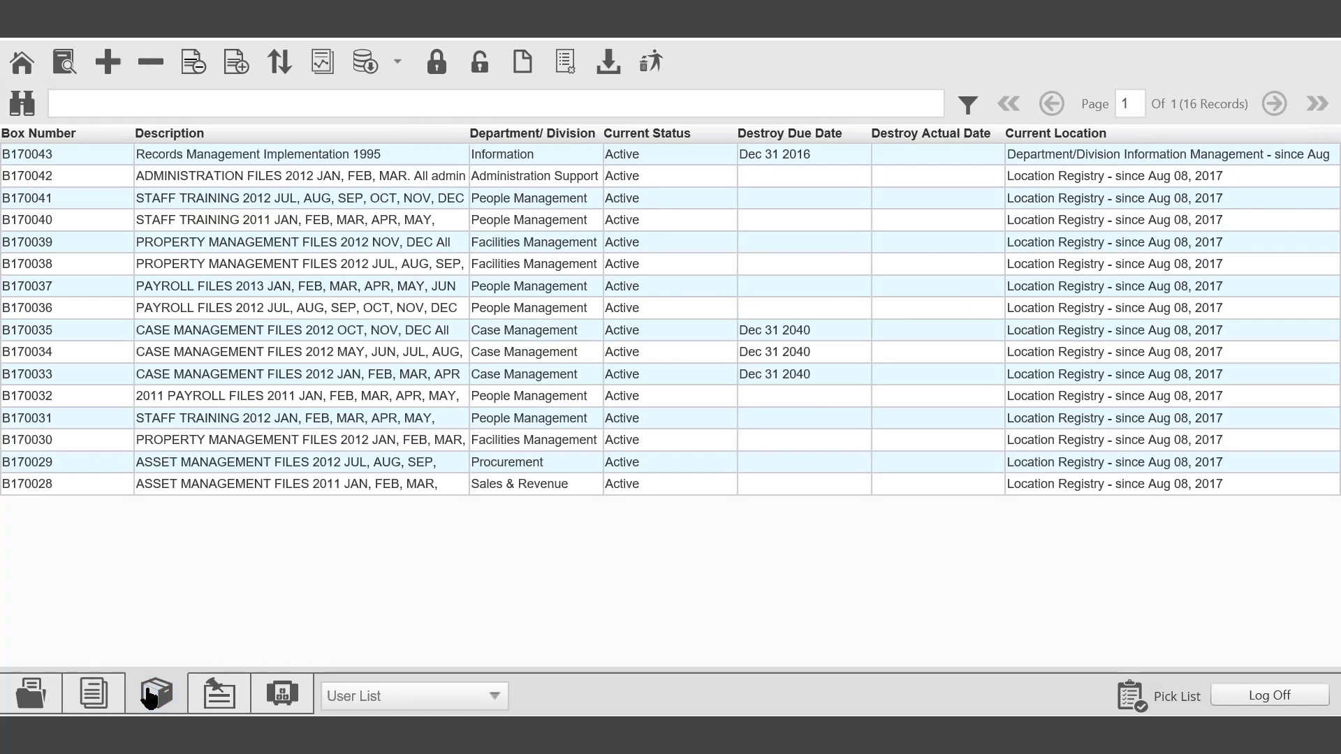
pyautogui.click(219, 695)
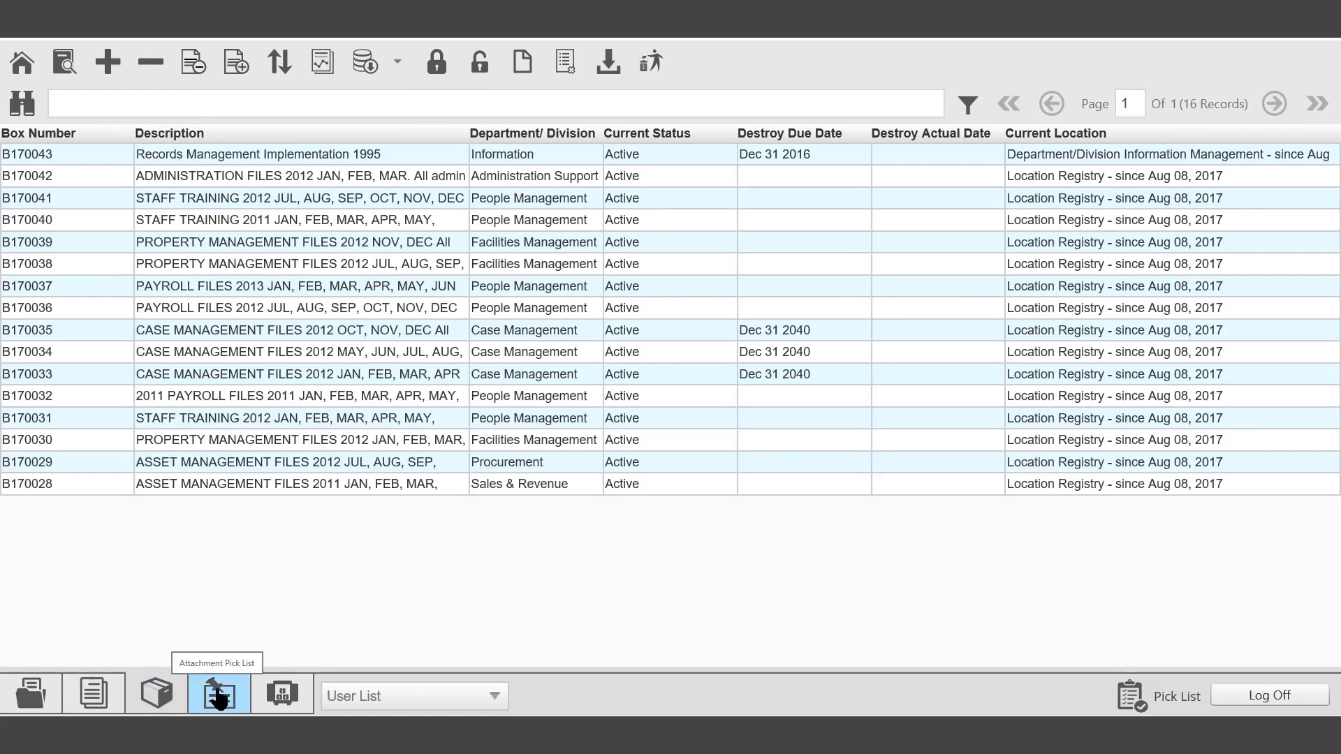
pyautogui.click(218, 695)
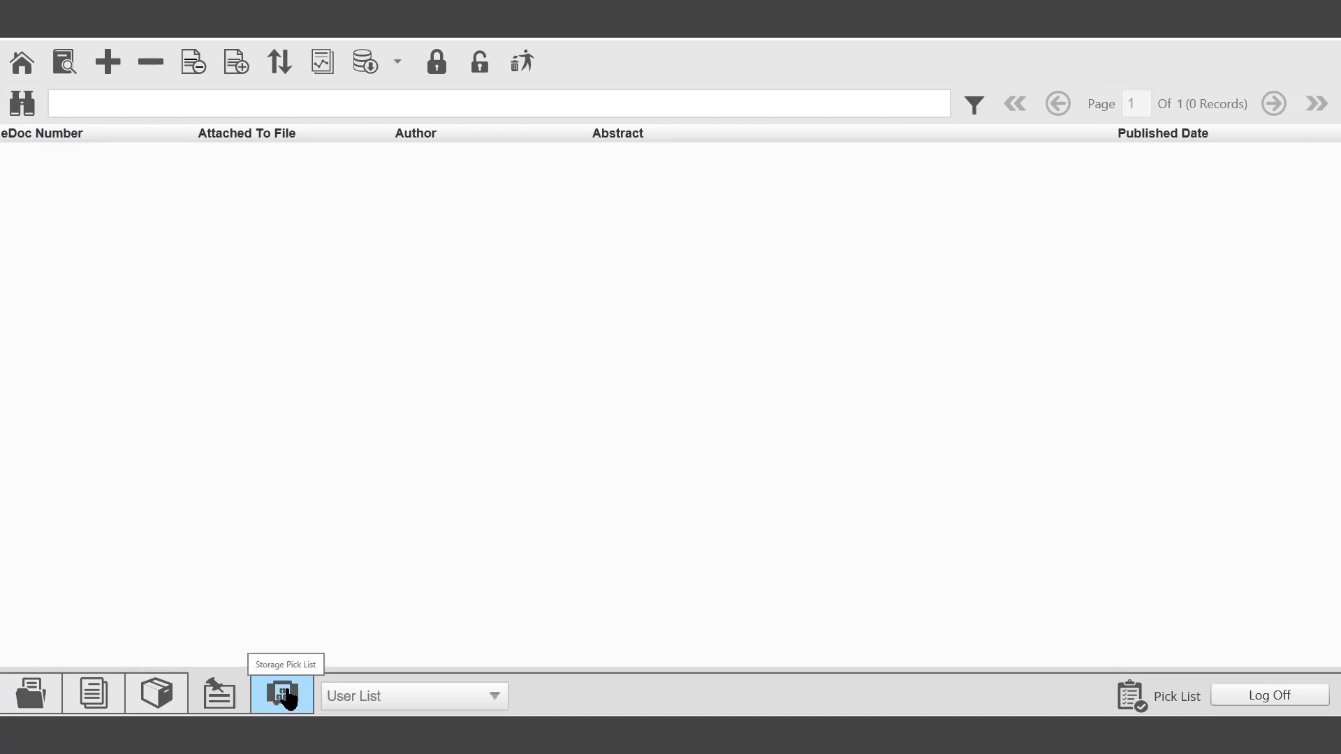
pyautogui.click(288, 696)
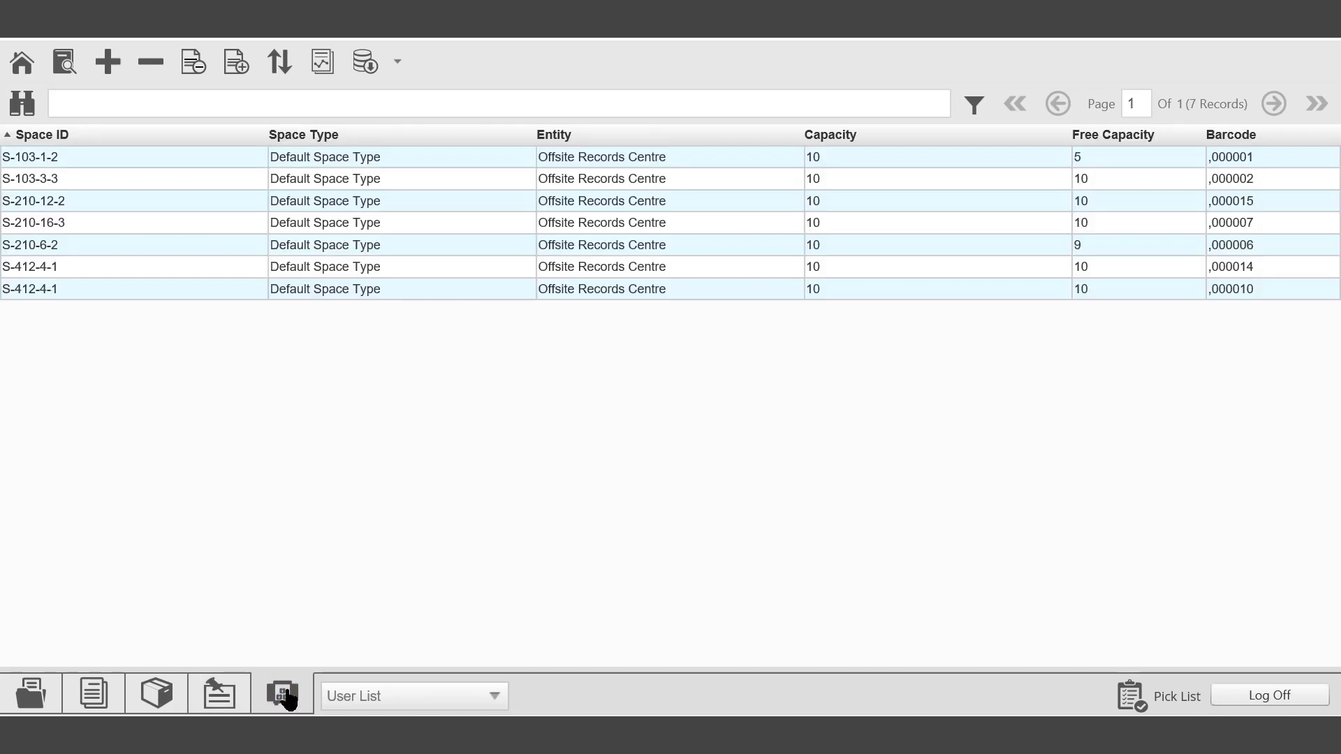
# Step: Return to the File Folder pick list and select records 17-00050 and 17-00043
pyautogui.click(28, 698)
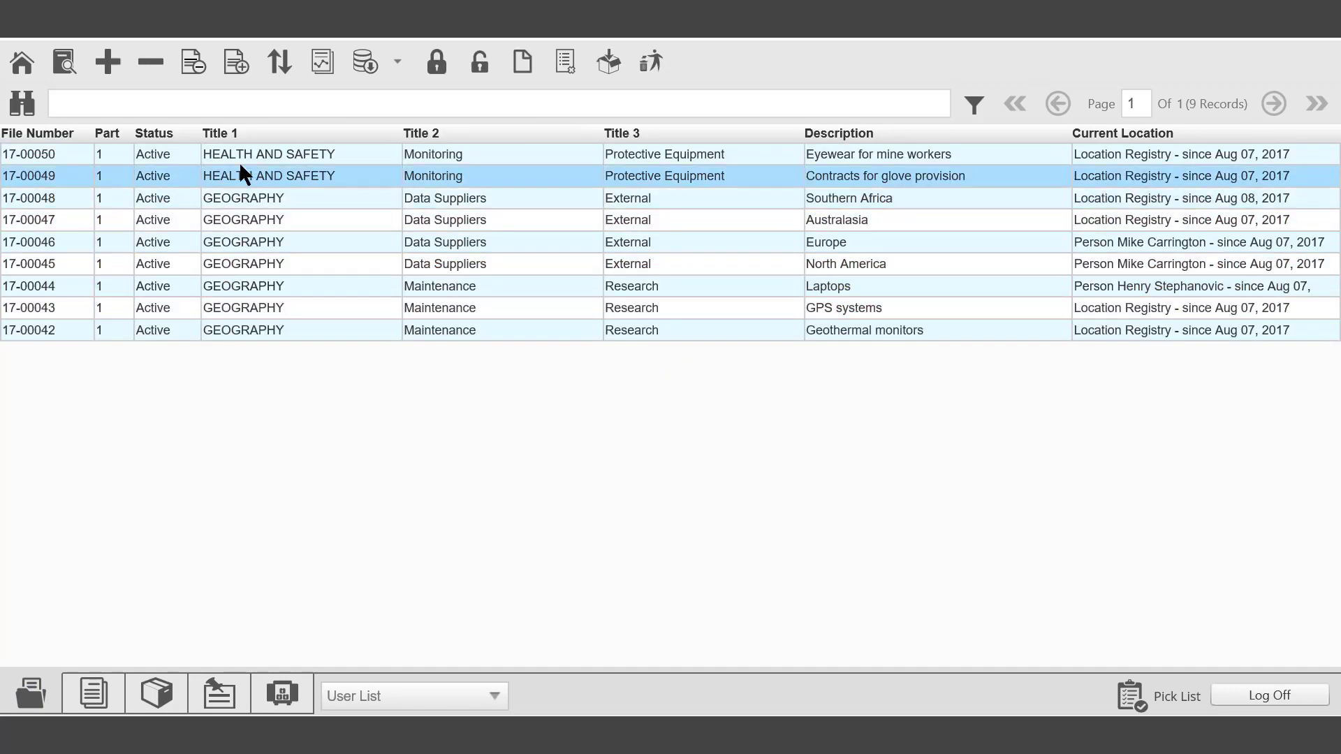
pyautogui.click(241, 156)
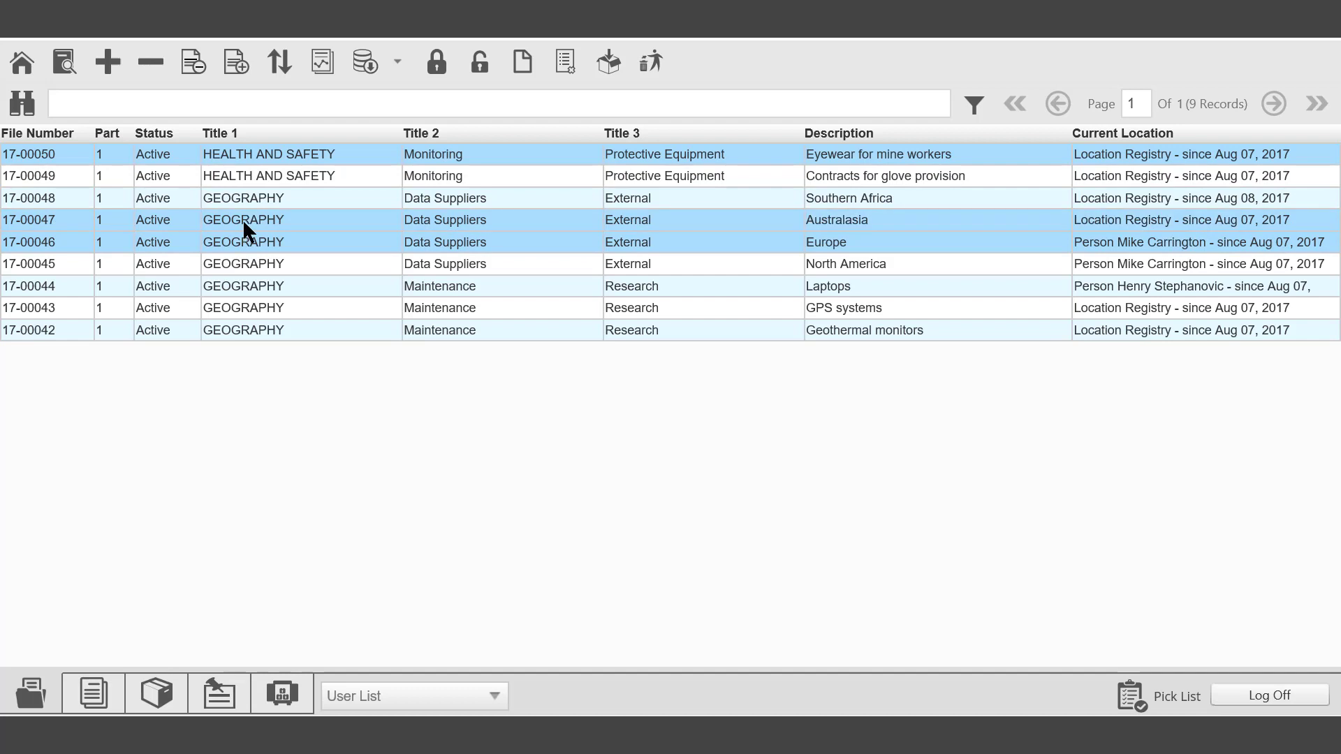
pyautogui.keyDown('ctrl'); pyautogui.click(242, 303); pyautogui.keyUp('ctrl')
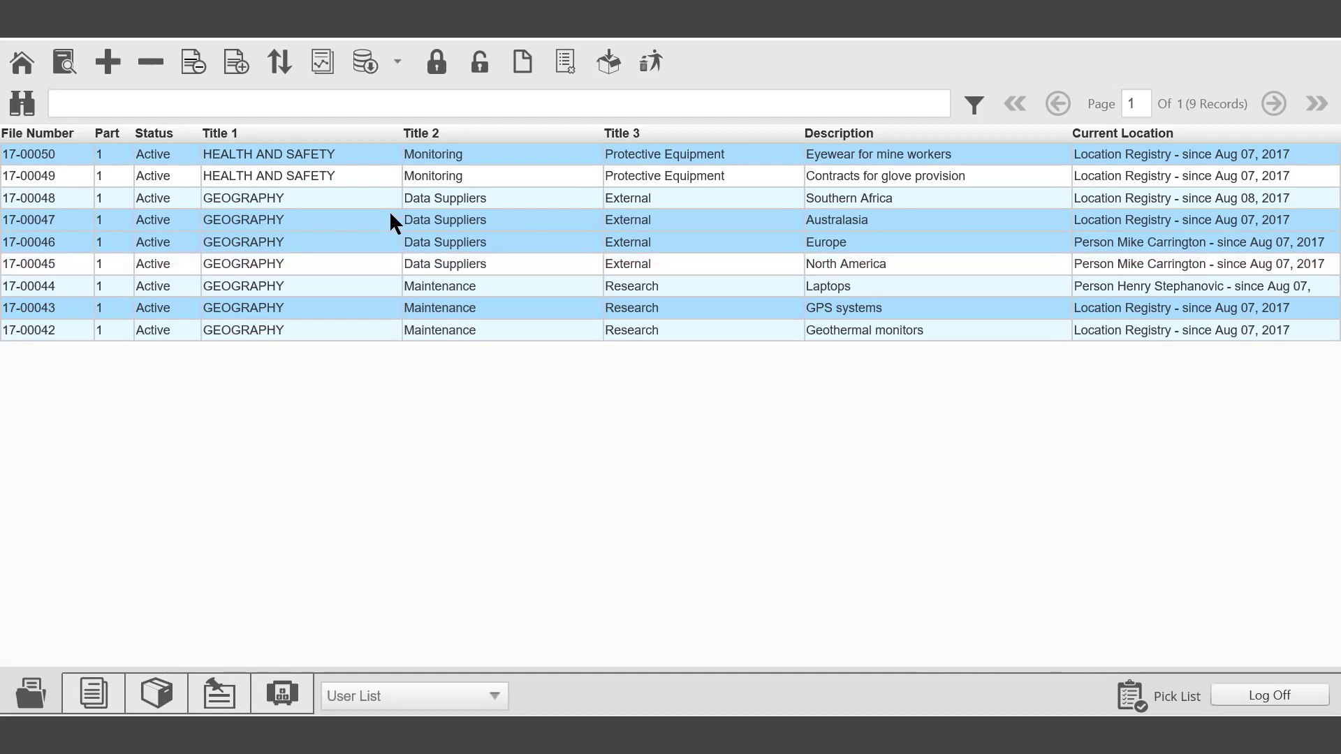
# Step: Start a report of all records in the list, then cancel it
pyautogui.click(323, 69)
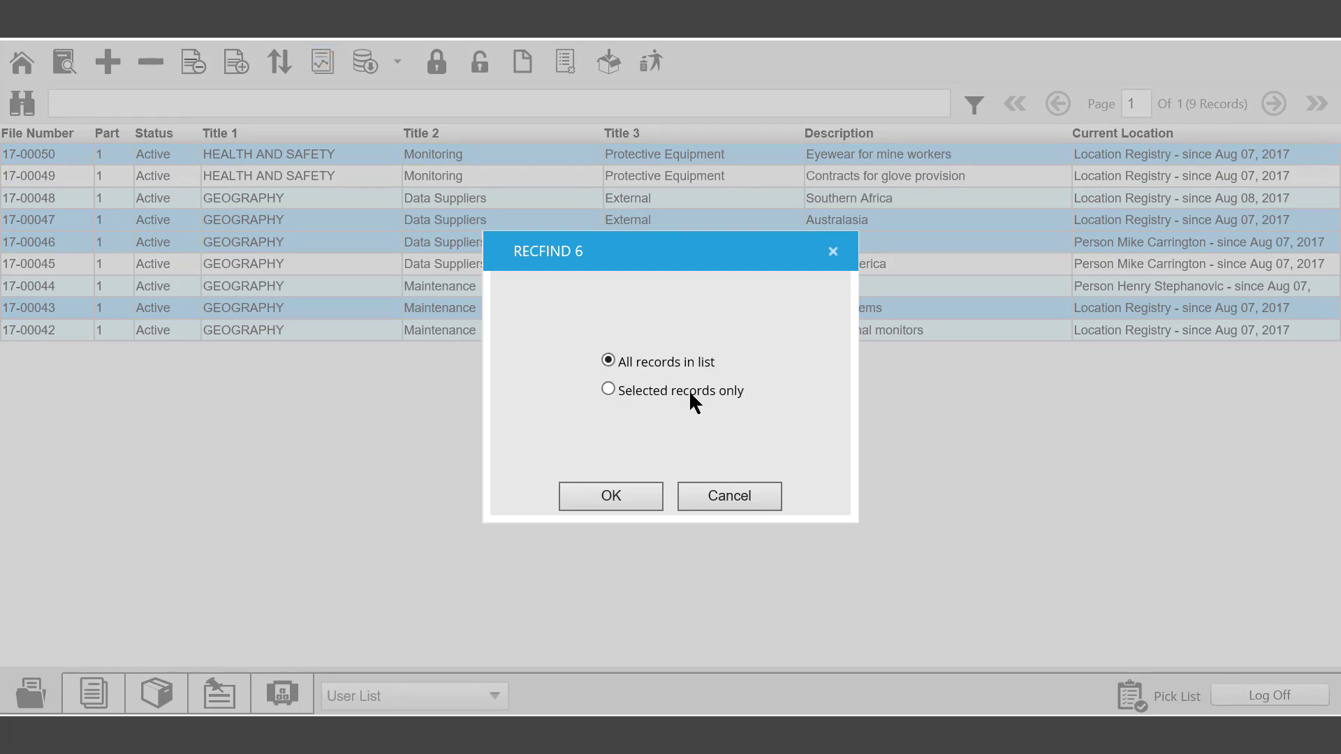
pyautogui.click(616, 492)
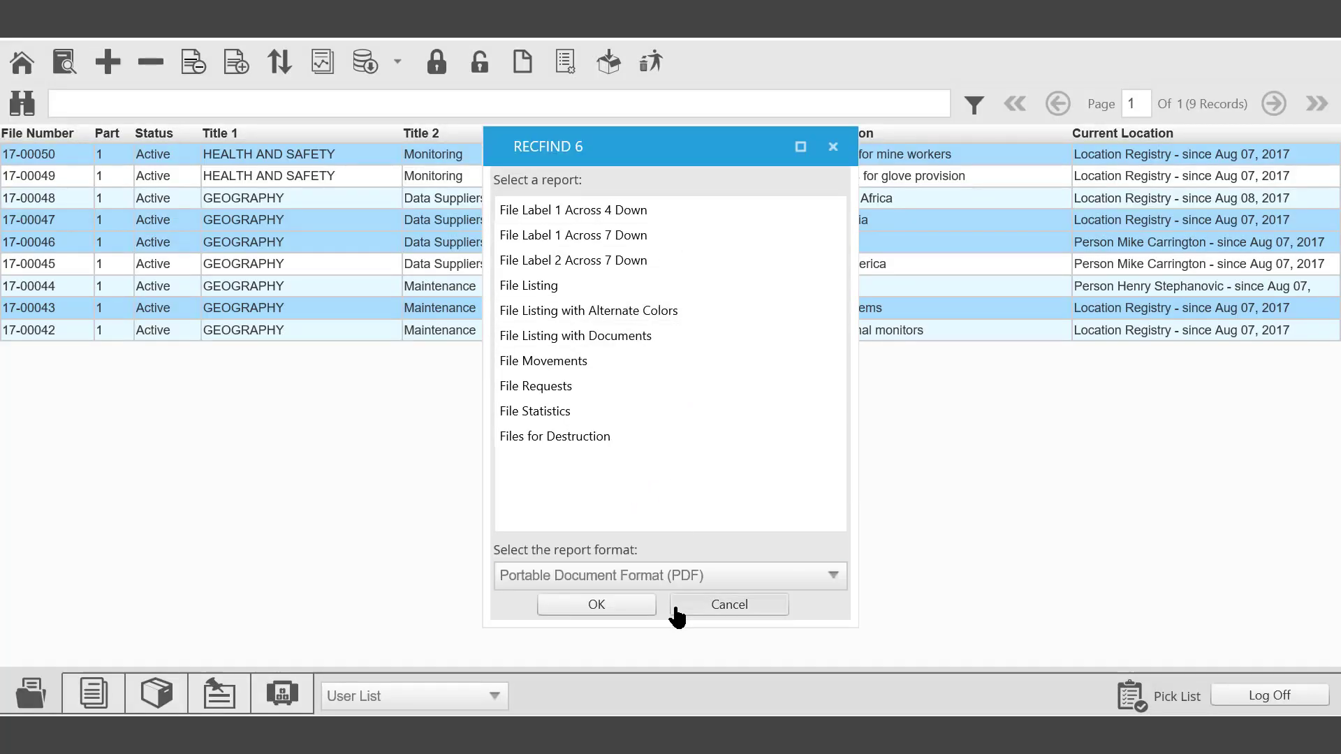
pyautogui.click(726, 611)
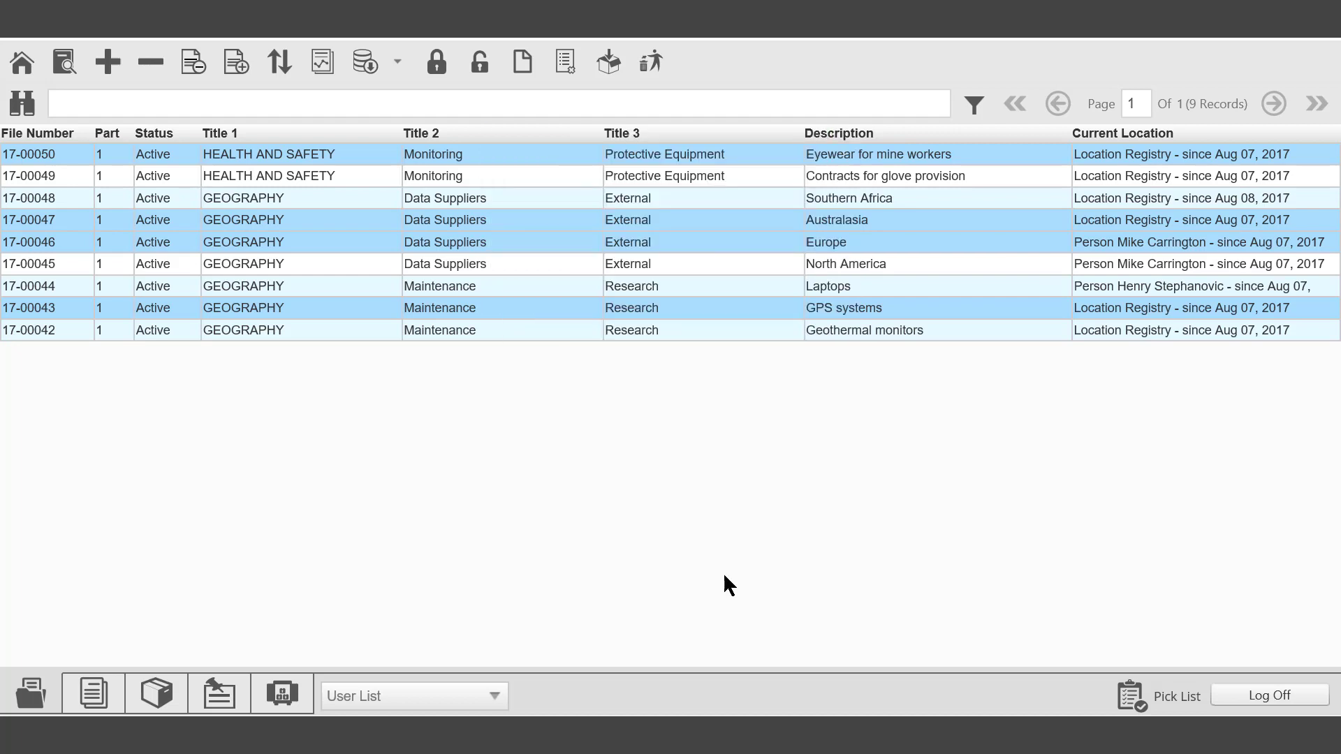
pyautogui.click(610, 66)
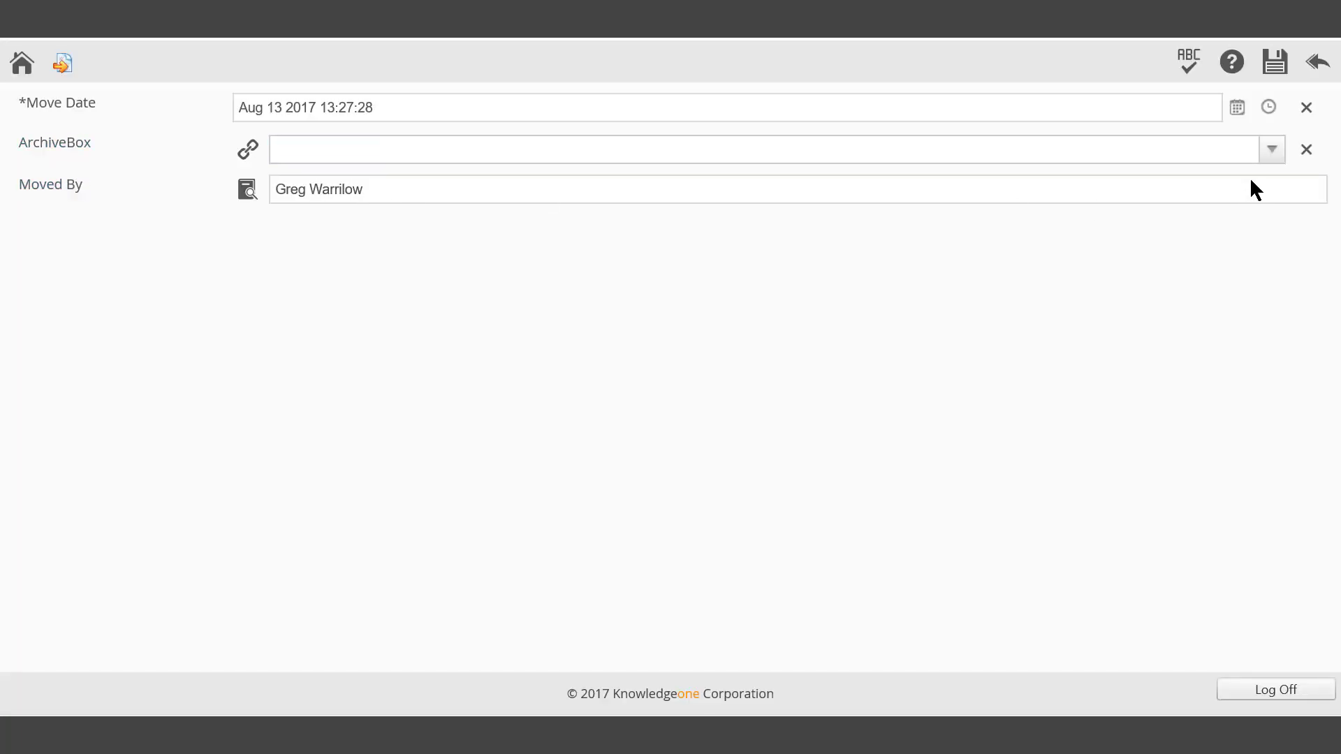
pyautogui.click(1272, 149)
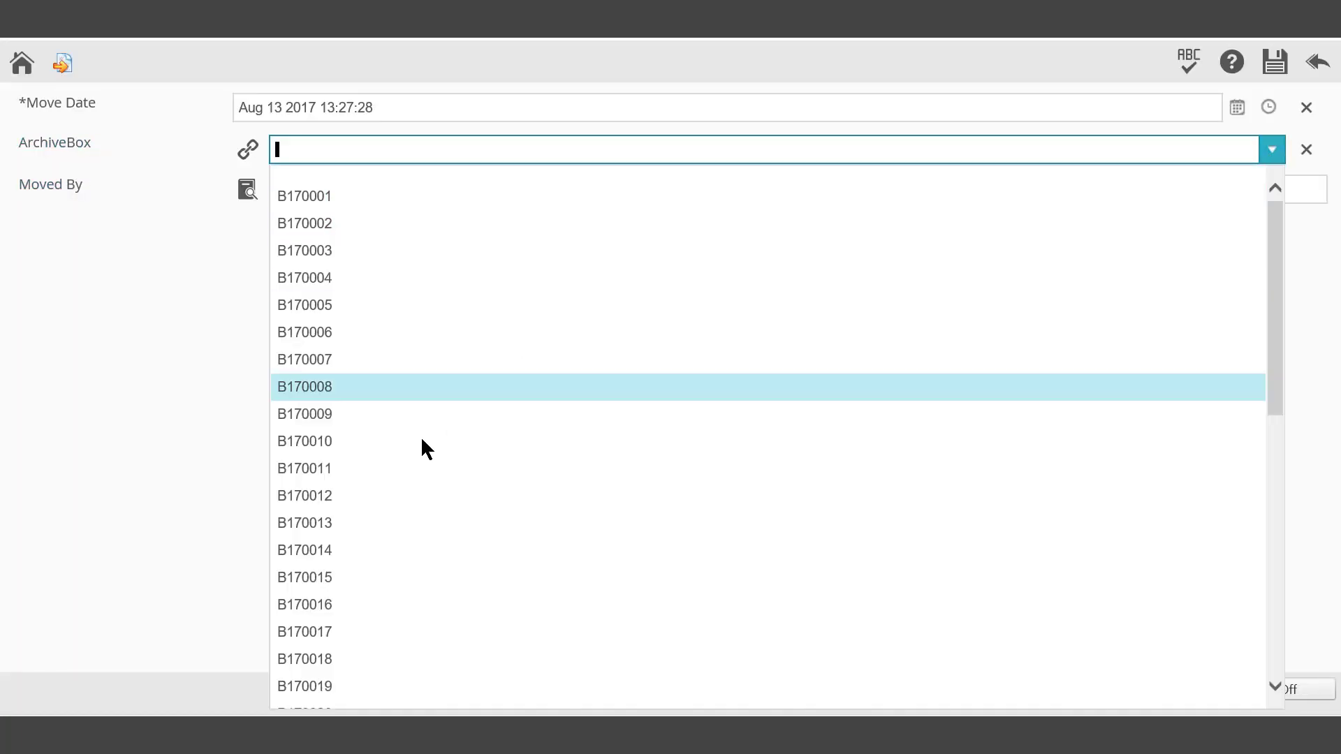
pyautogui.click(308, 203)
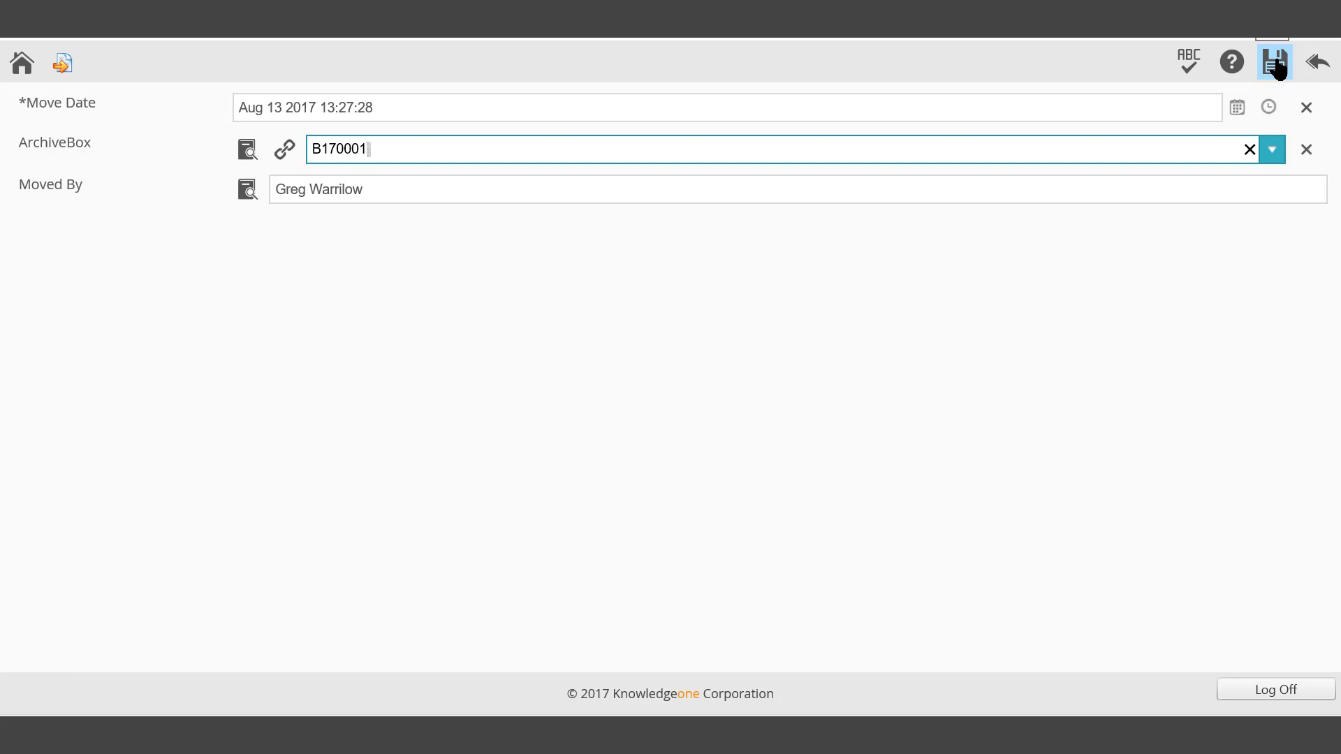
pyautogui.click(1317, 67)
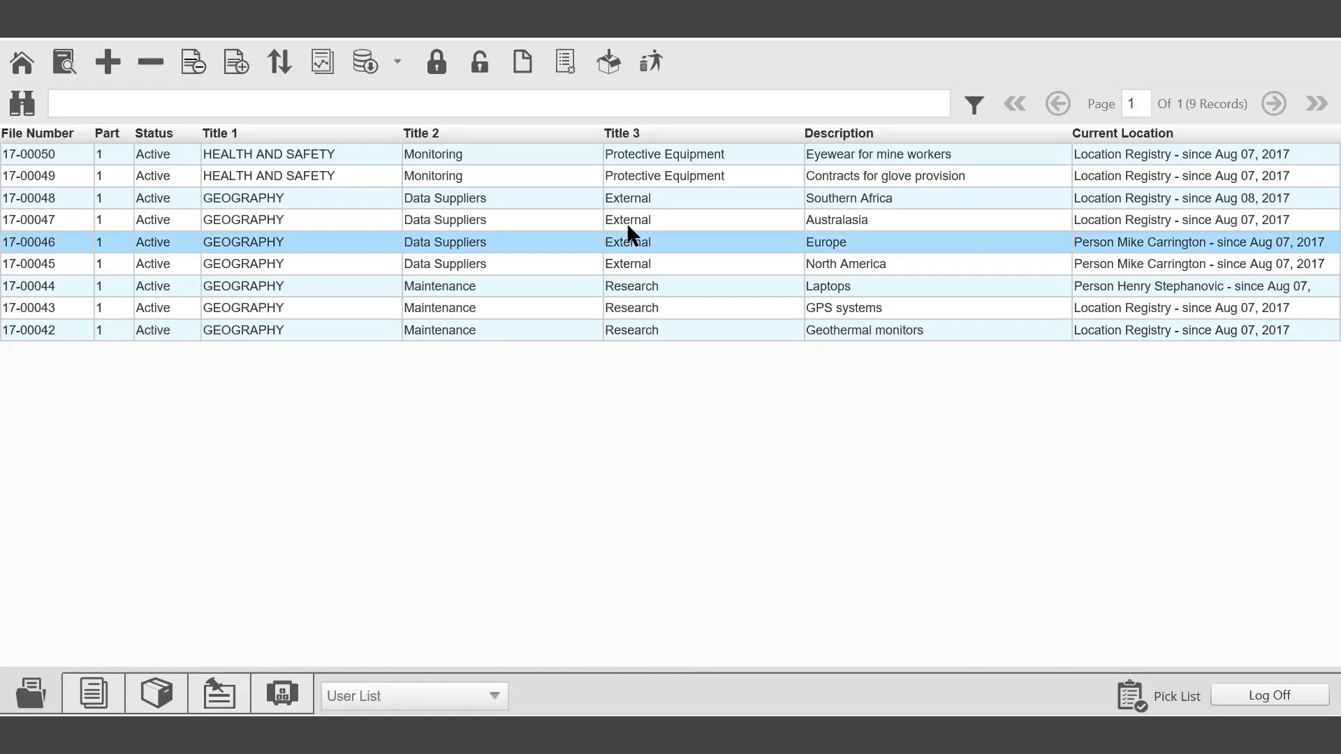
pyautogui.click(644, 97)
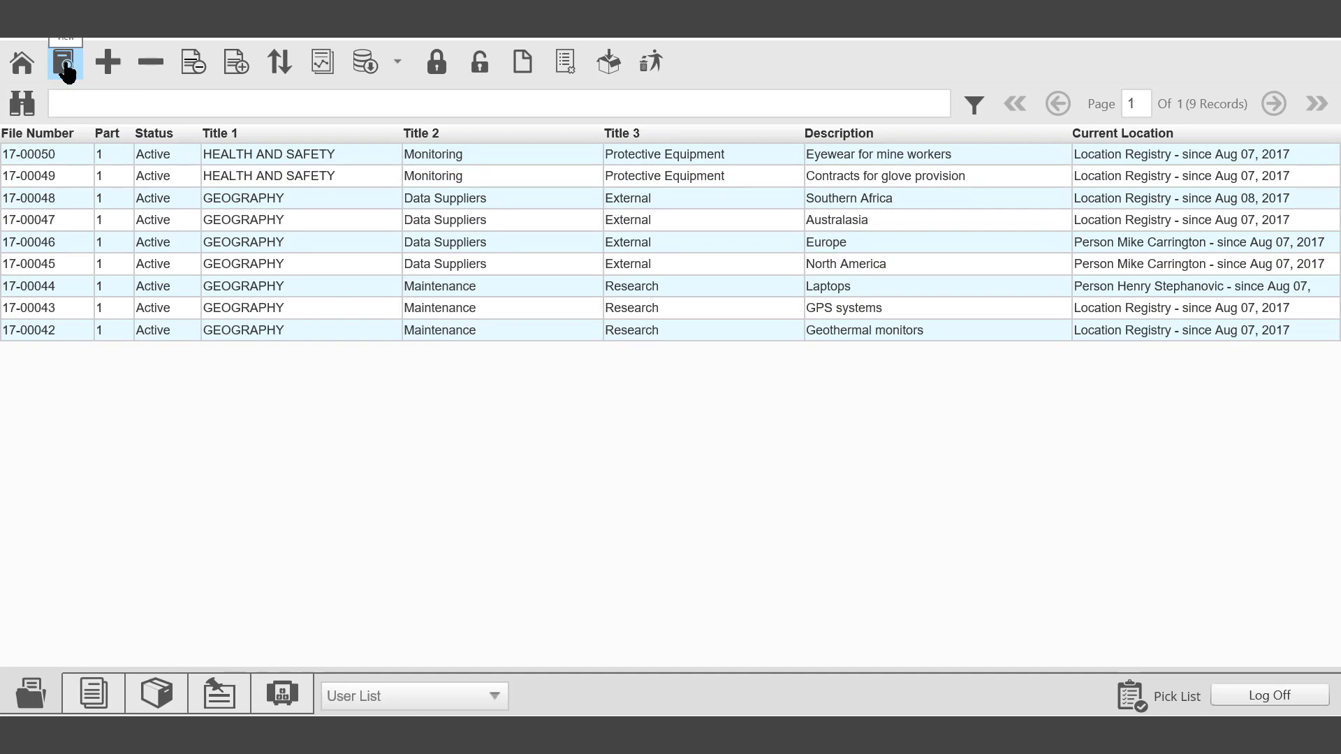
# Step: Add FINANCE Taxation files 17-00037 to 17-00041 to the pick list, then select 17-00044 through 17-00042
pyautogui.click(105, 68)
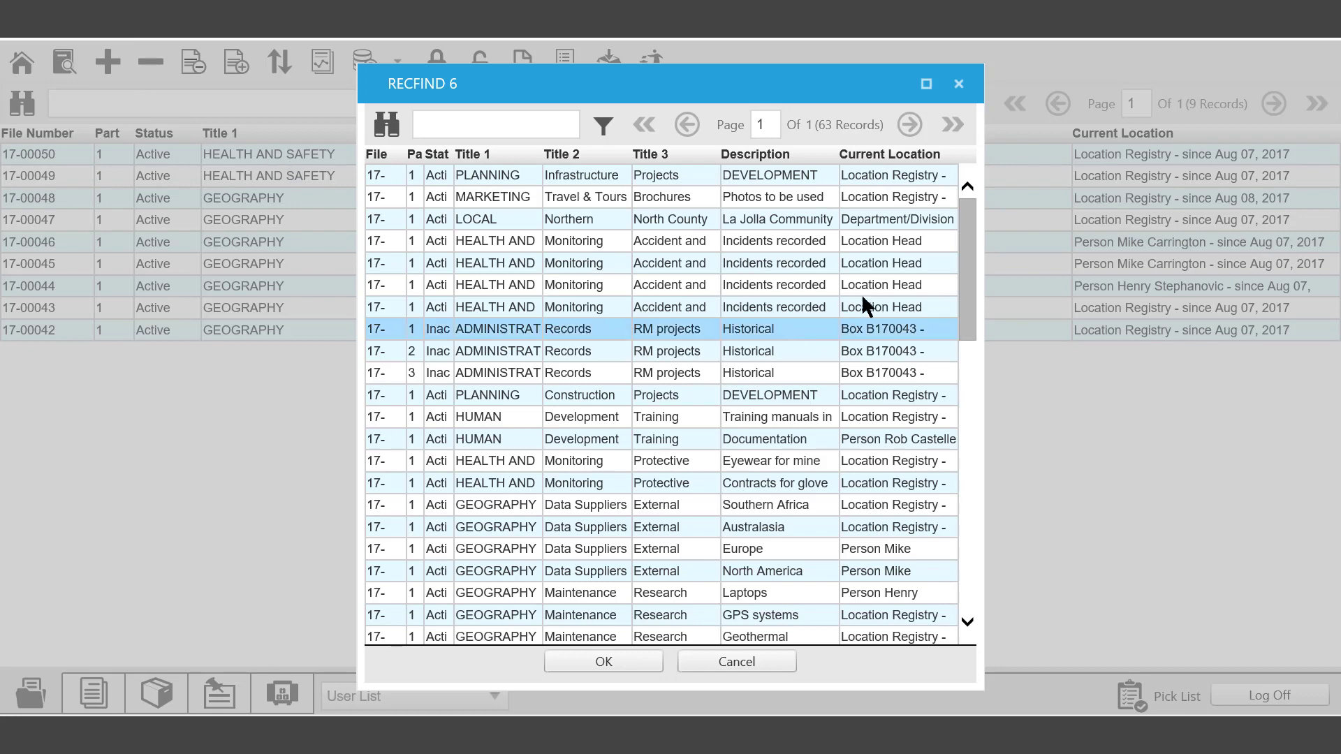
pyautogui.moveTo(966, 278); pyautogui.dragTo(967, 334)
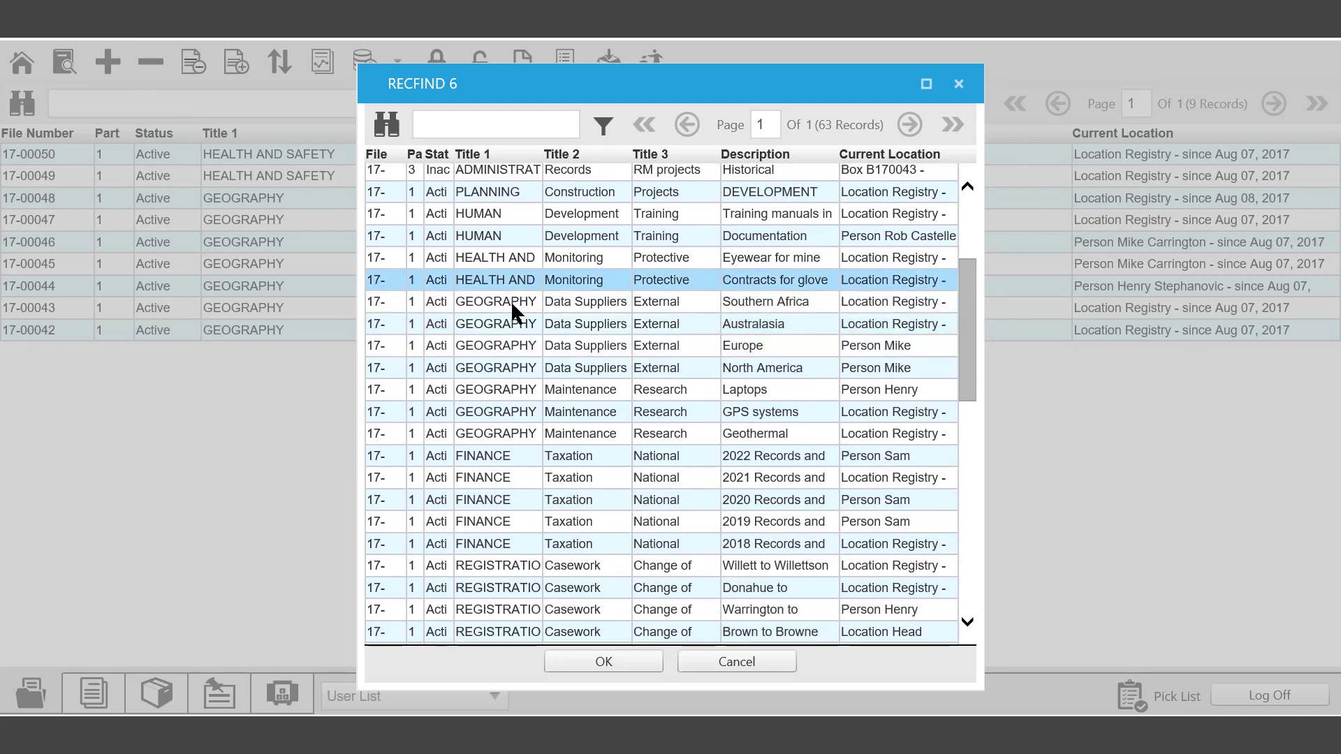
pyautogui.moveTo(521, 460); pyautogui.dragTo(501, 539)
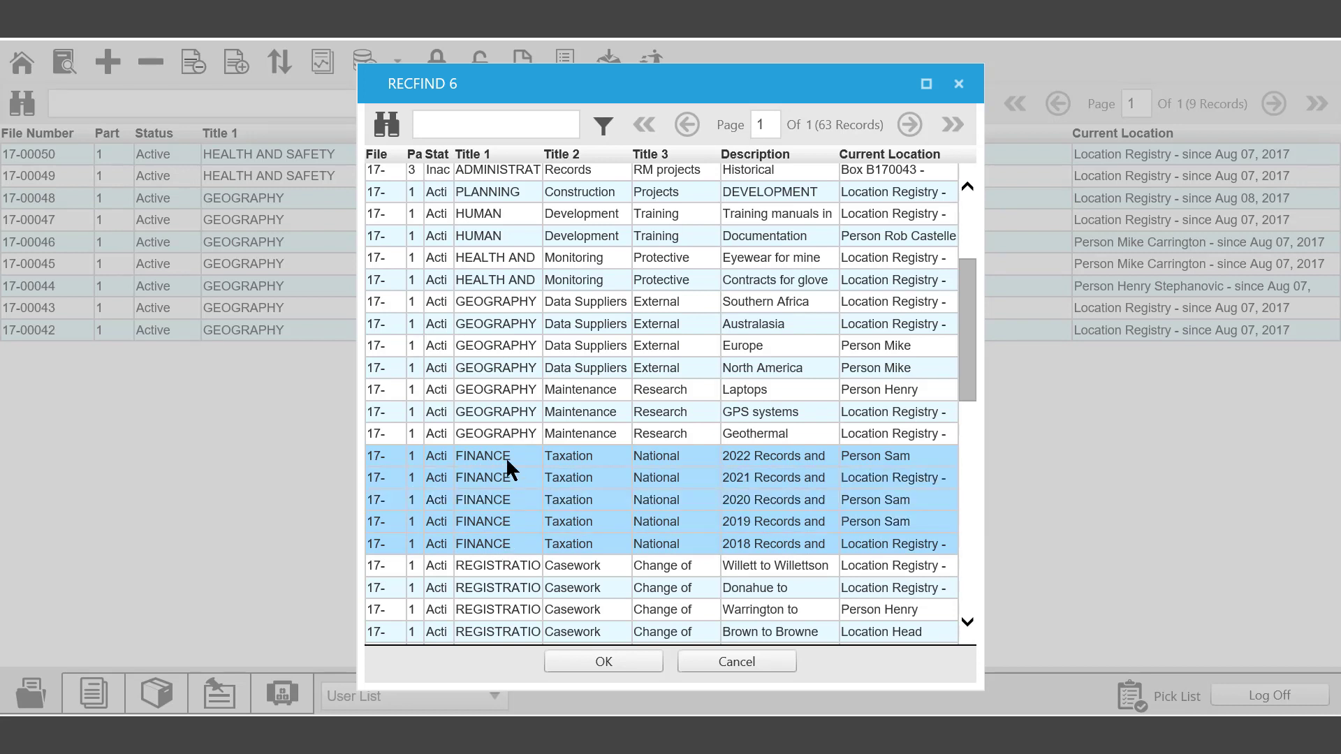
pyautogui.click(617, 664)
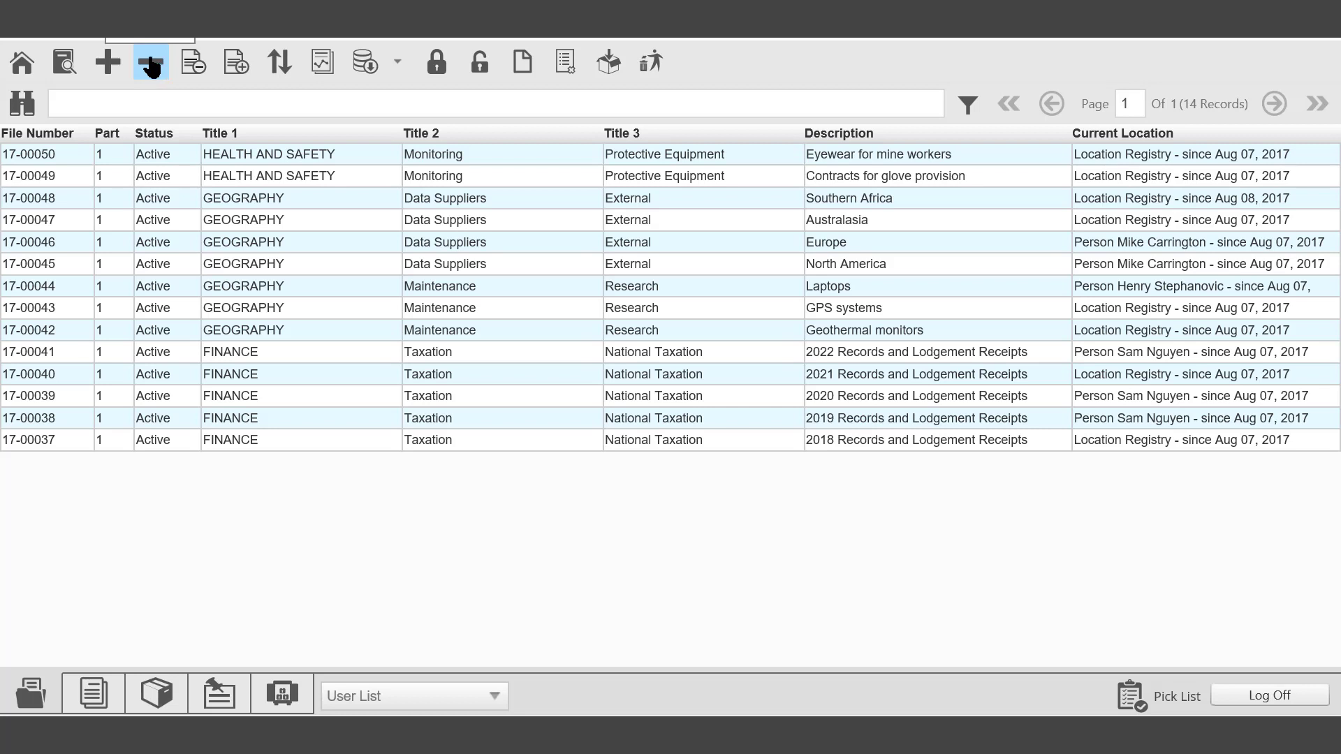
pyautogui.moveTo(279, 281); pyautogui.dragTo(279, 330)
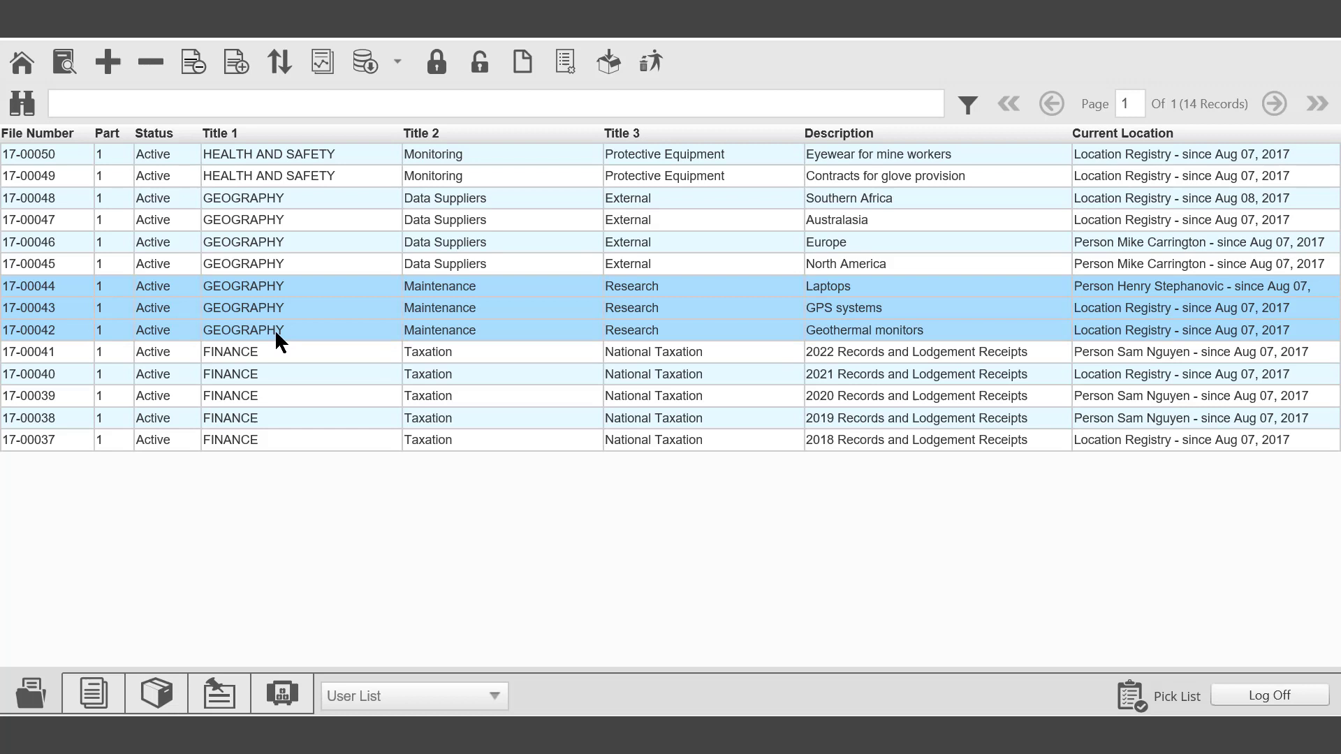
# Step: Remove records 17-00044 to 17-00042, then clear the whole pick list and confirm
pyautogui.click(151, 64)
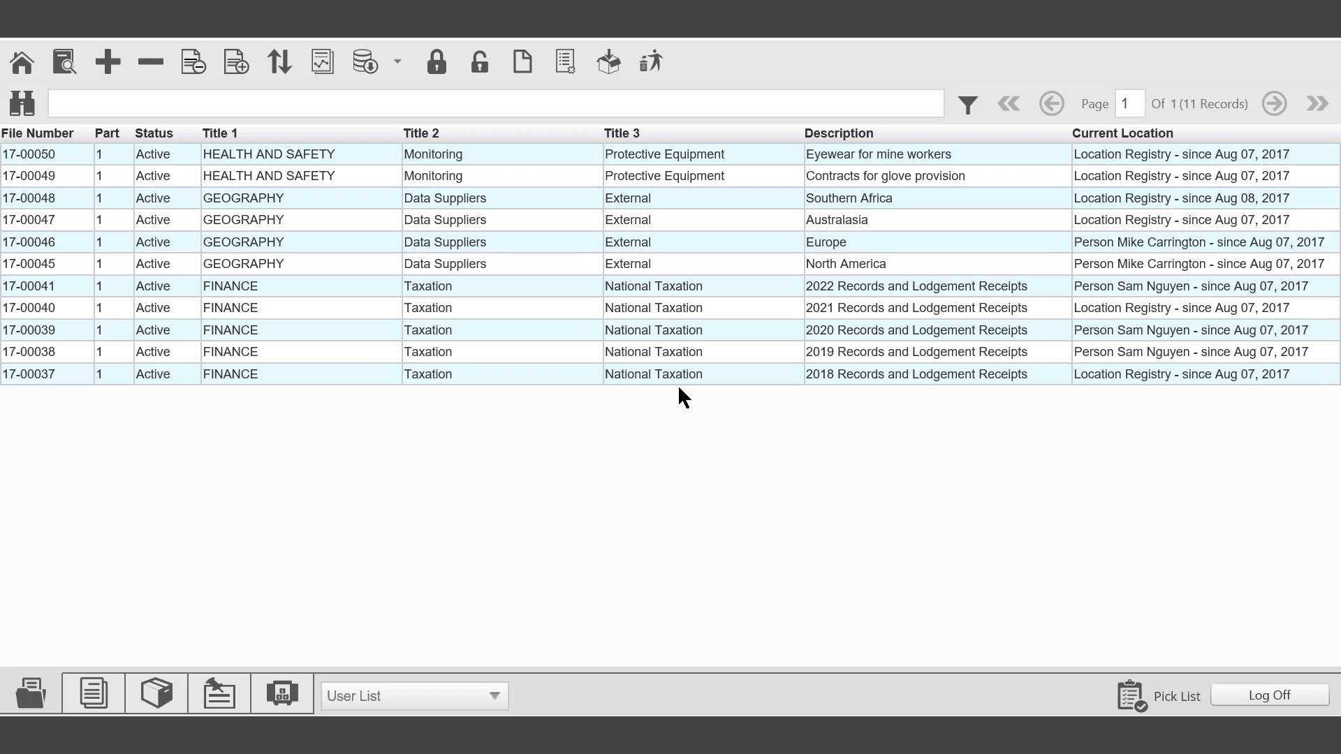
pyautogui.click(195, 67)
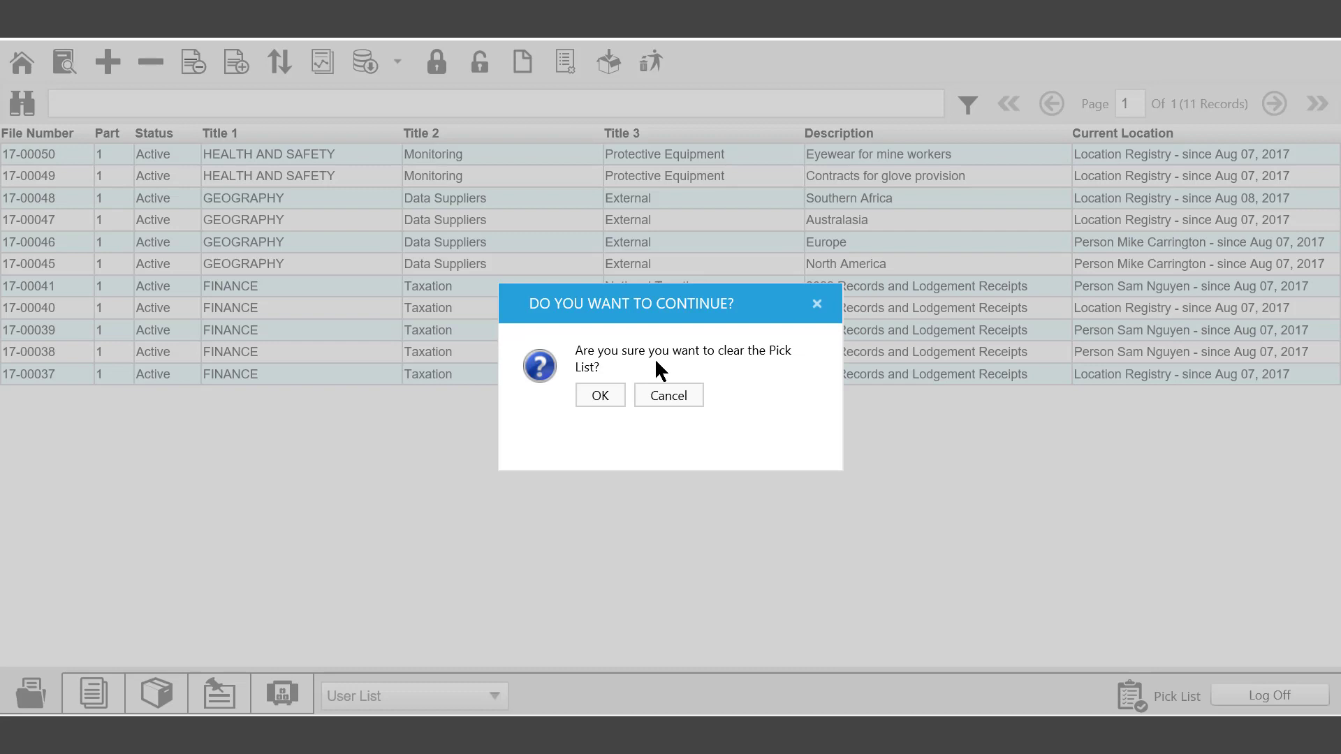
pyautogui.click(602, 398)
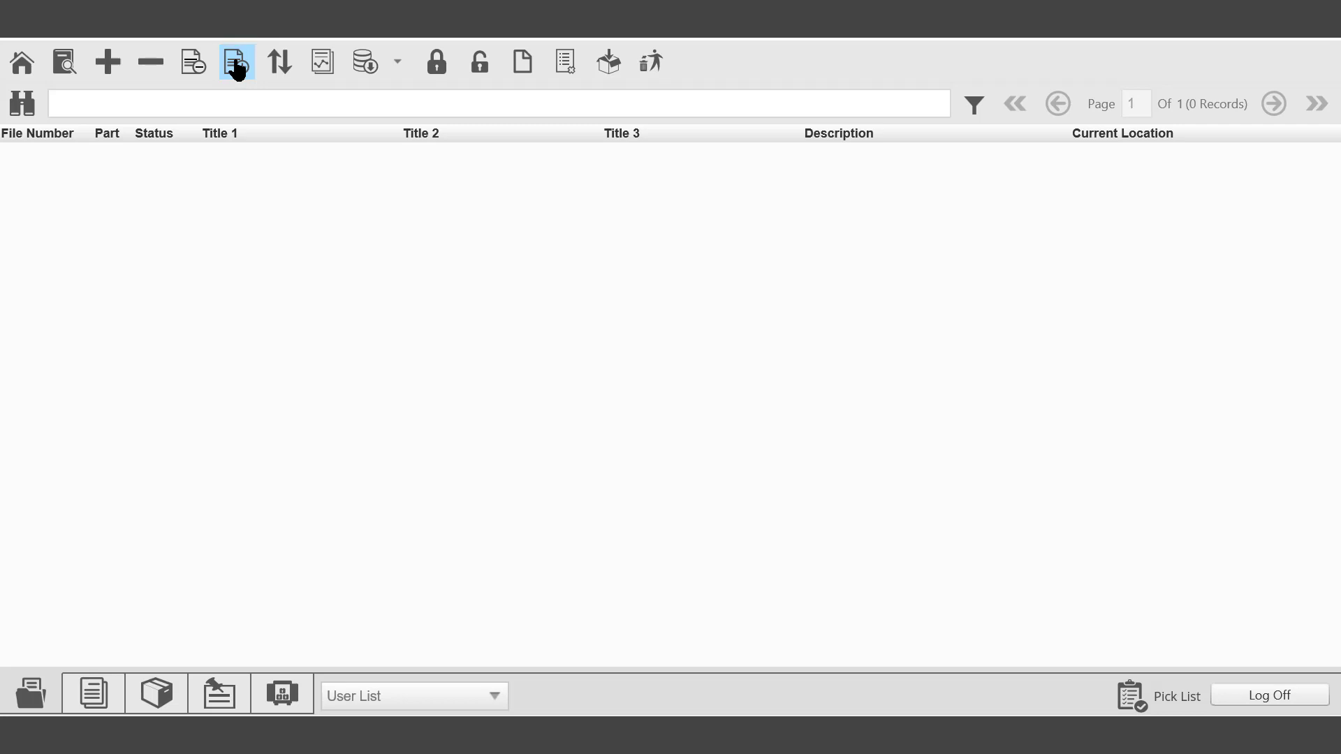
# Step: Append the ADMINISTRATION RM projects record and four HEALTH AND SAFETY records to the pick list
pyautogui.click(103, 70)
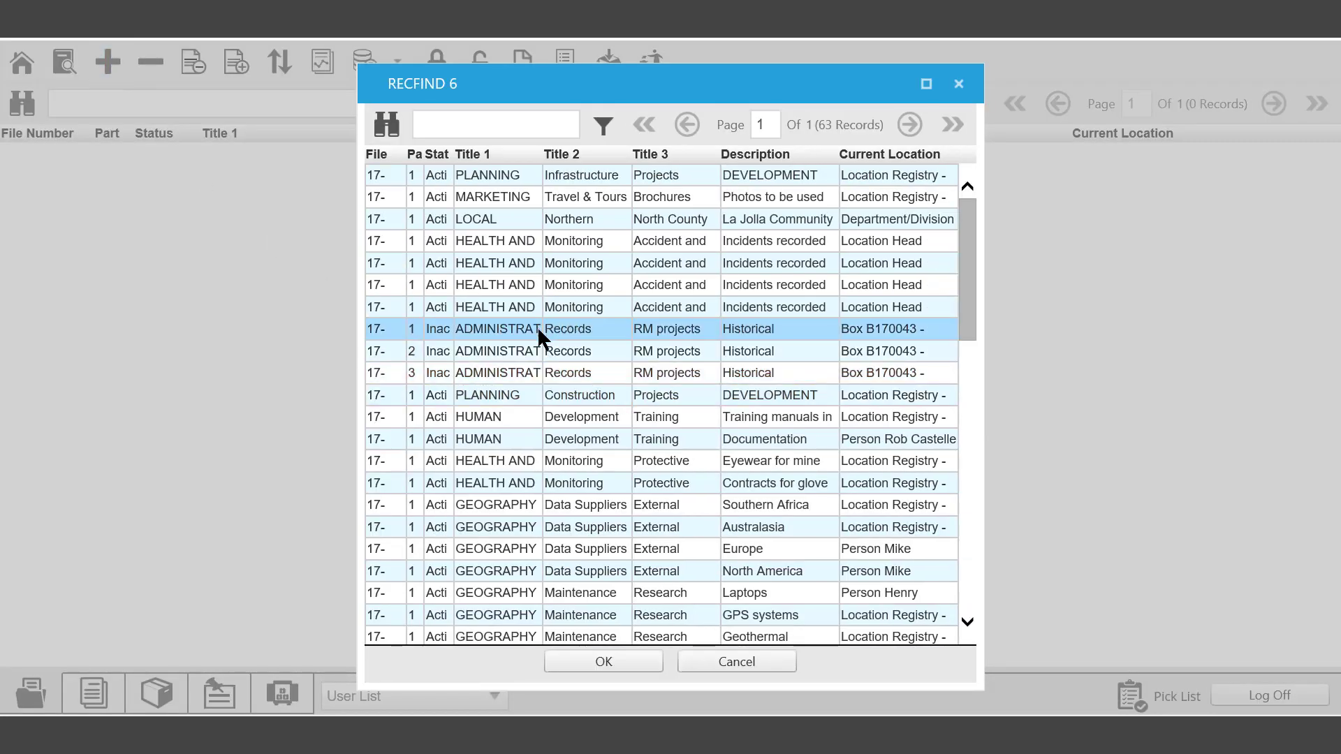
pyautogui.click(526, 328)
pyautogui.keyDown('shift'); pyautogui.click(523, 265); pyautogui.keyUp('shift')
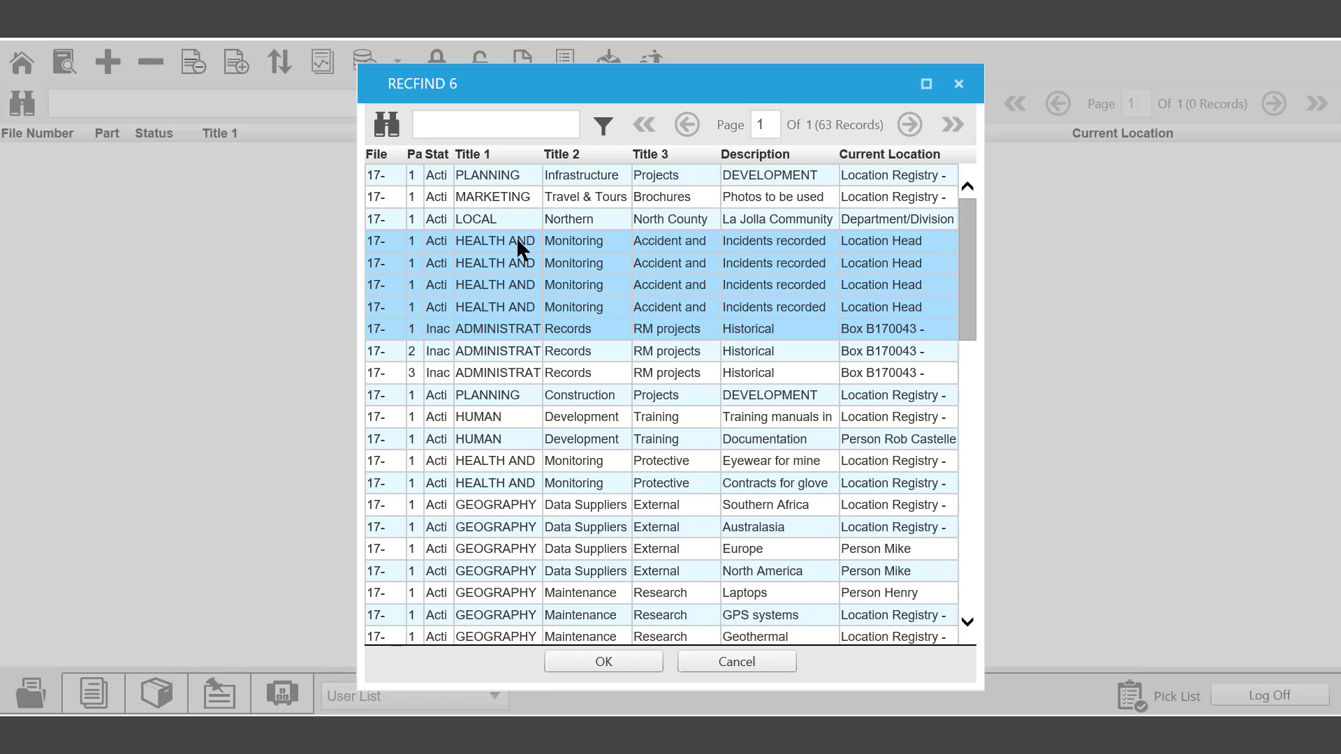
pyautogui.click(618, 660)
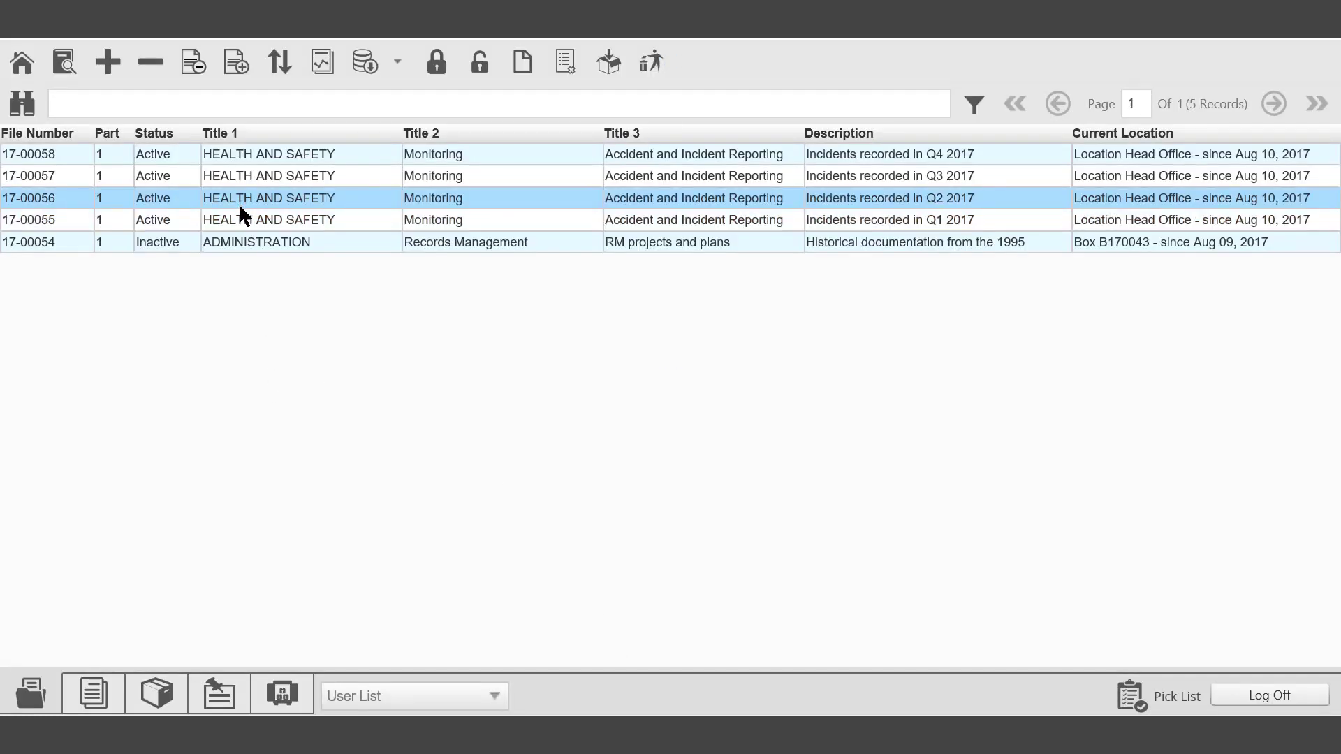
# Step: Select records 17-00054 and 17-00055 in the pick list
pyautogui.keyDown('ctrl'); pyautogui.click(313, 248); pyautogui.keyUp('ctrl')
pyautogui.keyDown('ctrl'); pyautogui.click(288, 218); pyautogui.keyUp('ctrl')
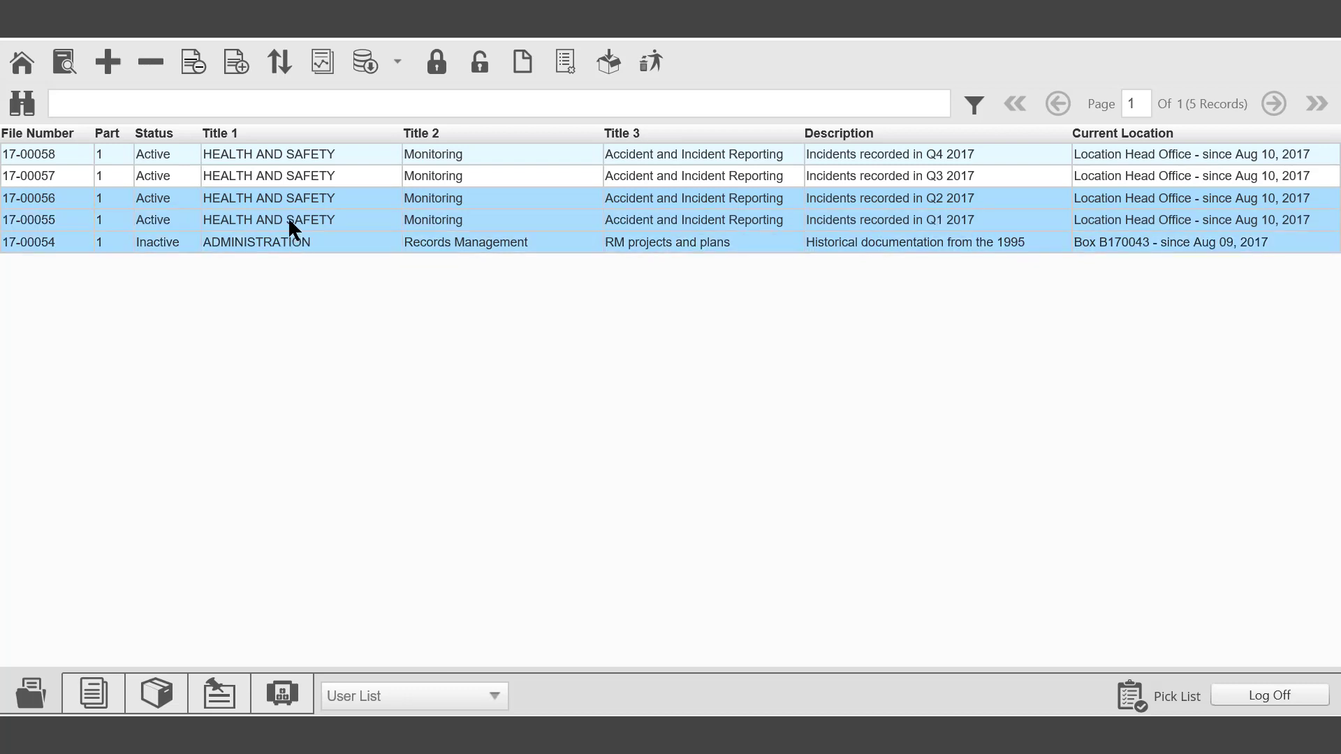
pyautogui.click(238, 69)
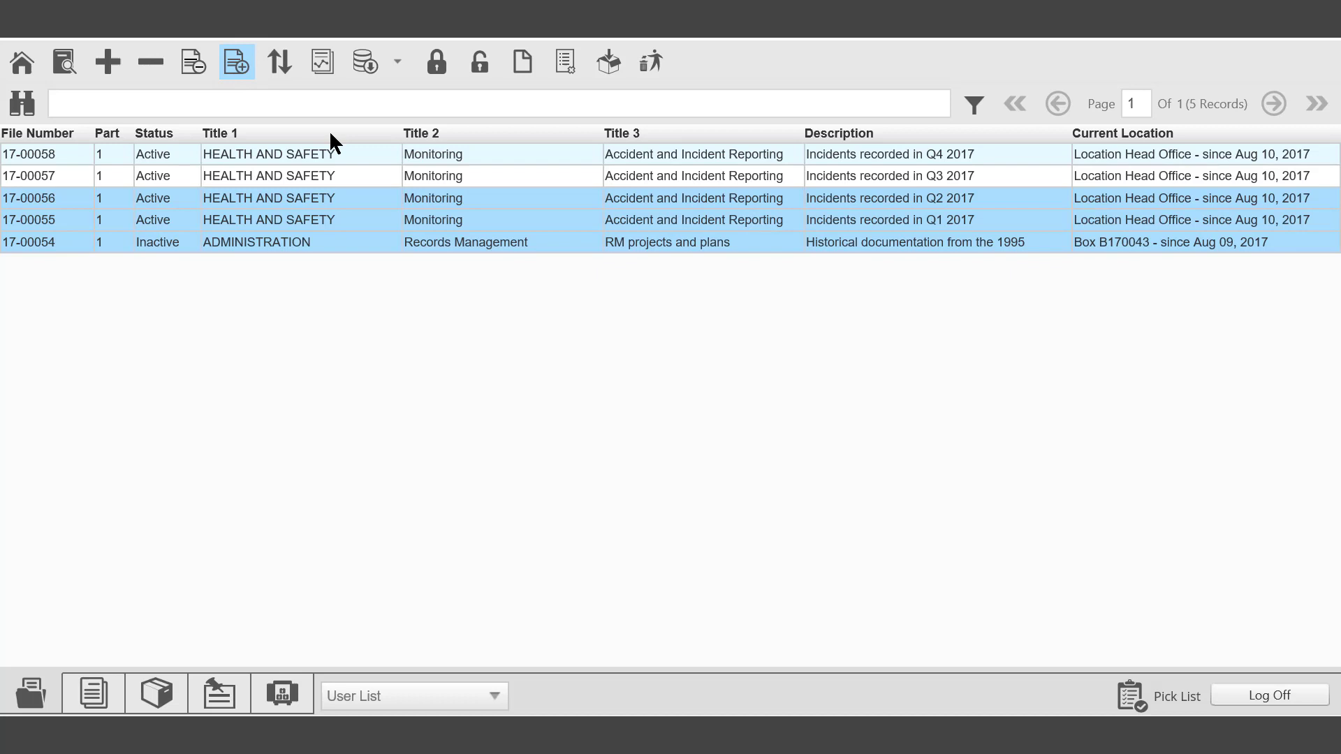
# Step: Append the selected records to a saved user pick list and acknowledge the confirmation
pyautogui.click(600, 240)
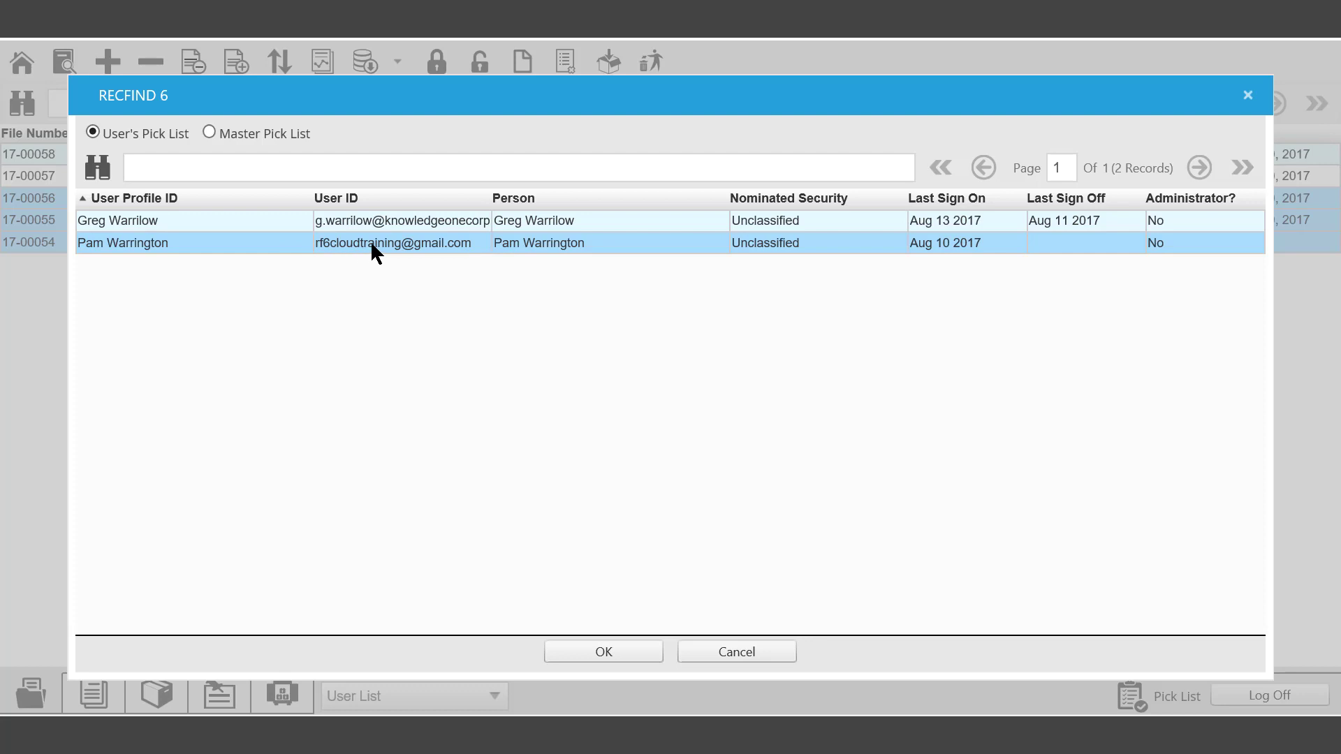
pyautogui.click(613, 653)
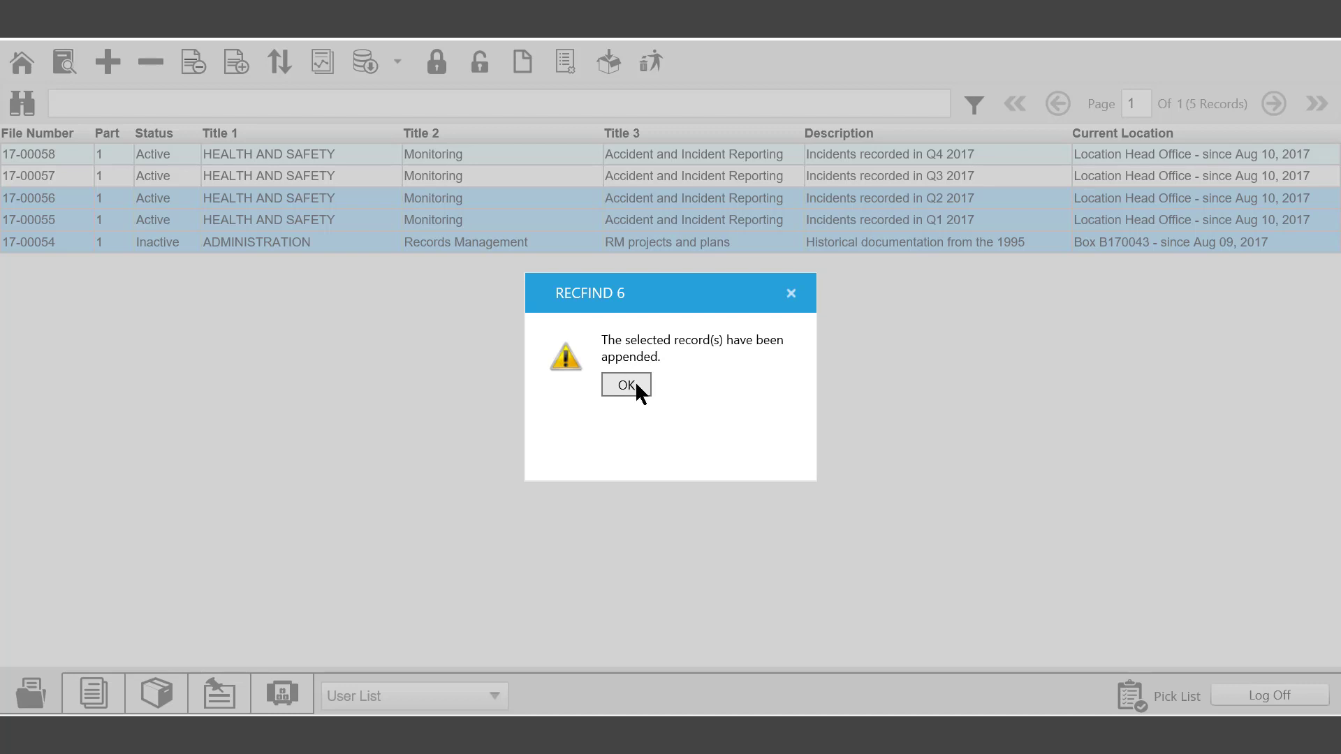
pyautogui.click(632, 382)
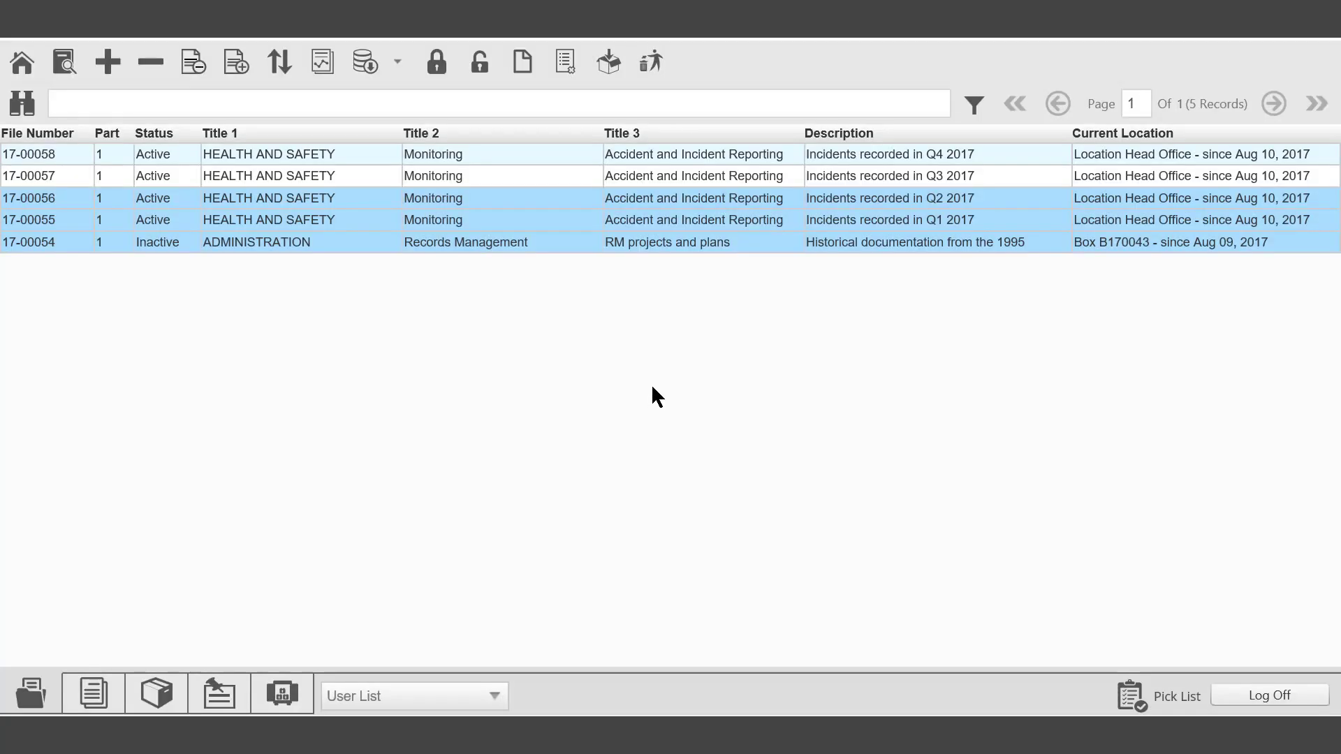
# Step: Sort by Title 3 instead of File Folder Number, then sort by the Title 1 and Title 3 columns
pyautogui.click(282, 68)
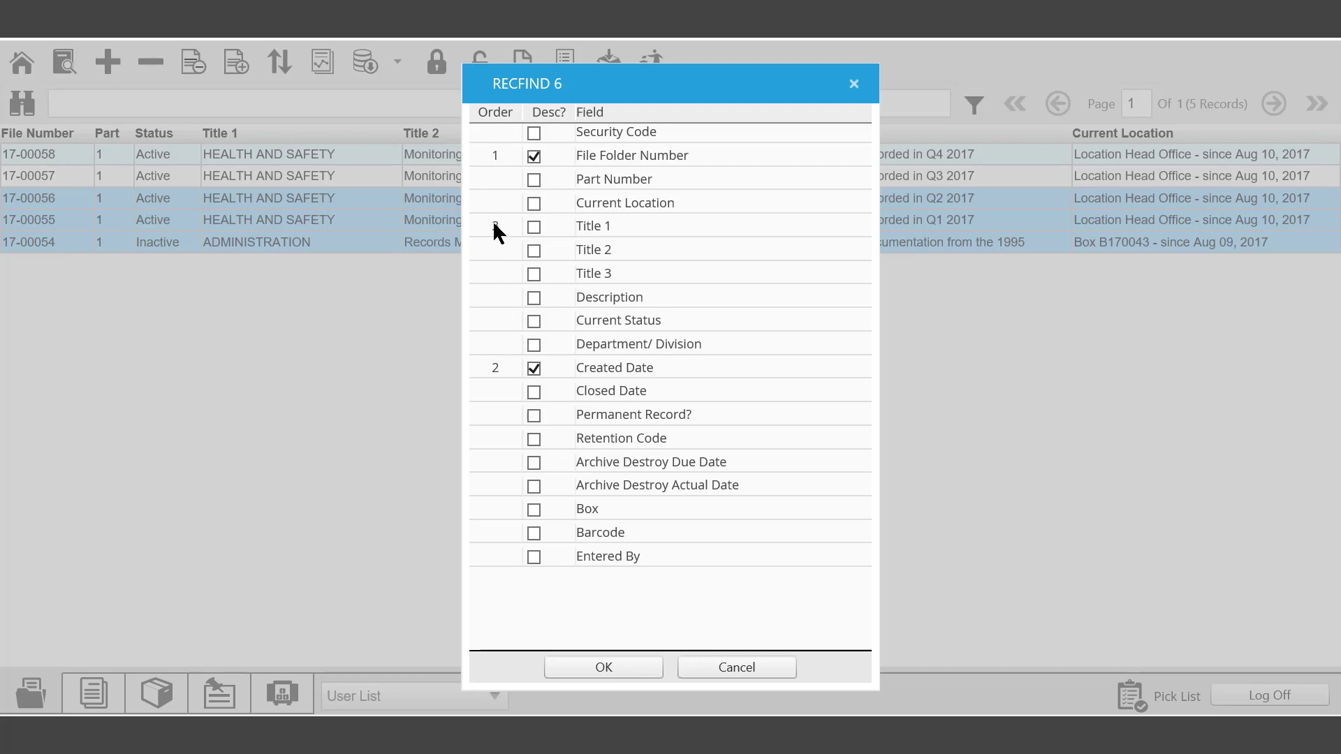
pyautogui.click(494, 274)
pyautogui.click(494, 155)
pyautogui.click(610, 668)
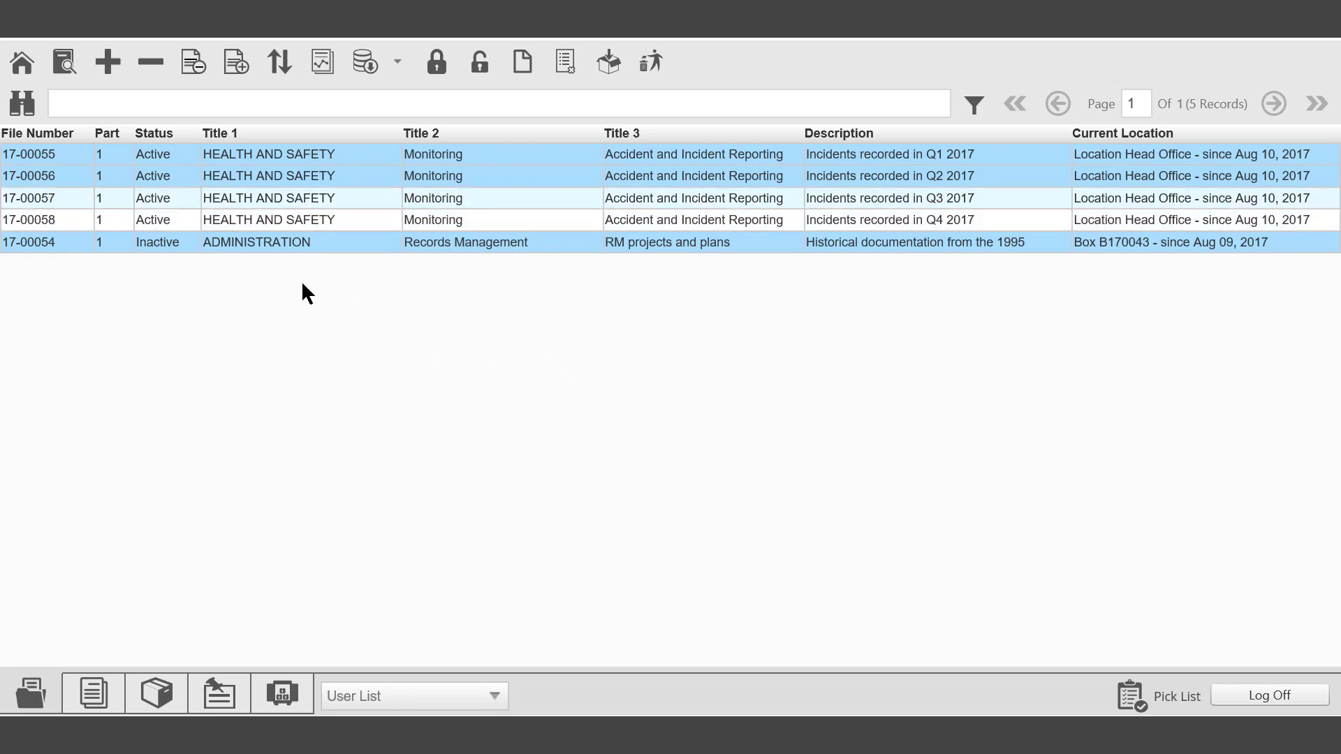
pyautogui.click(285, 145)
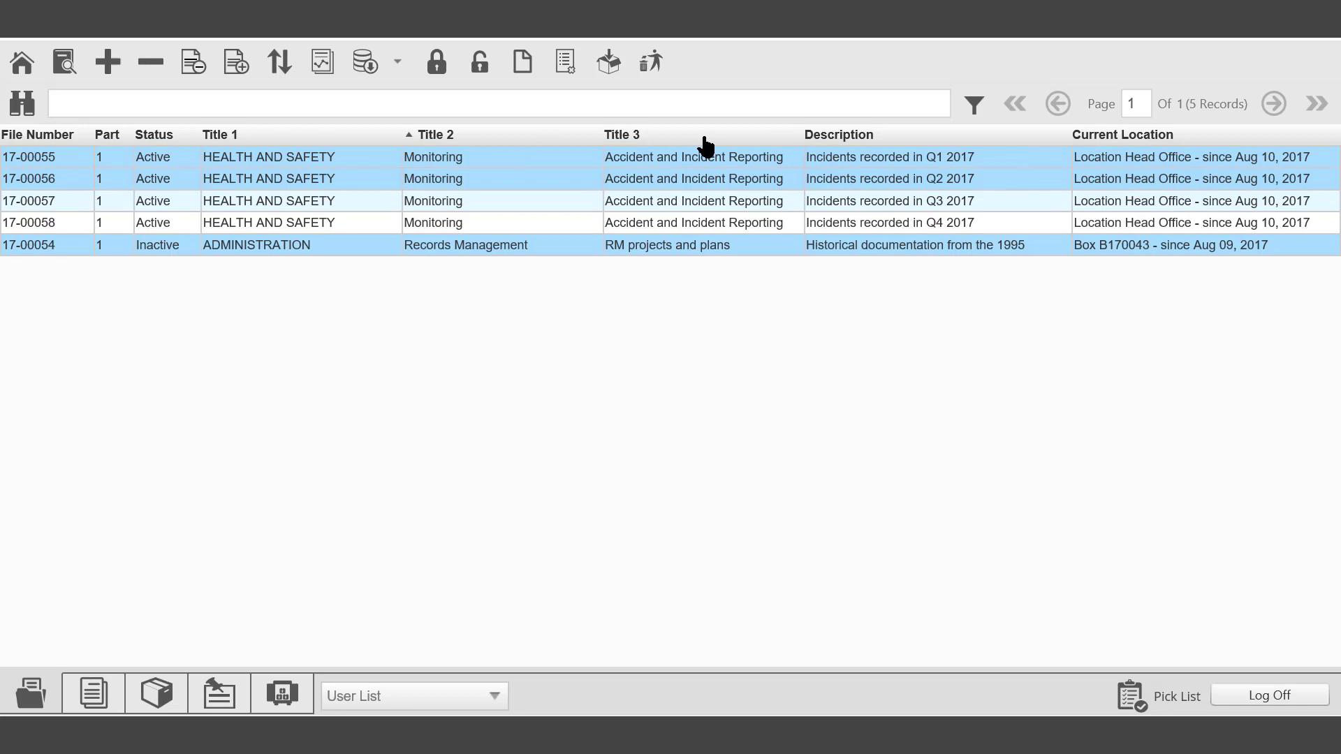
pyautogui.click(707, 138)
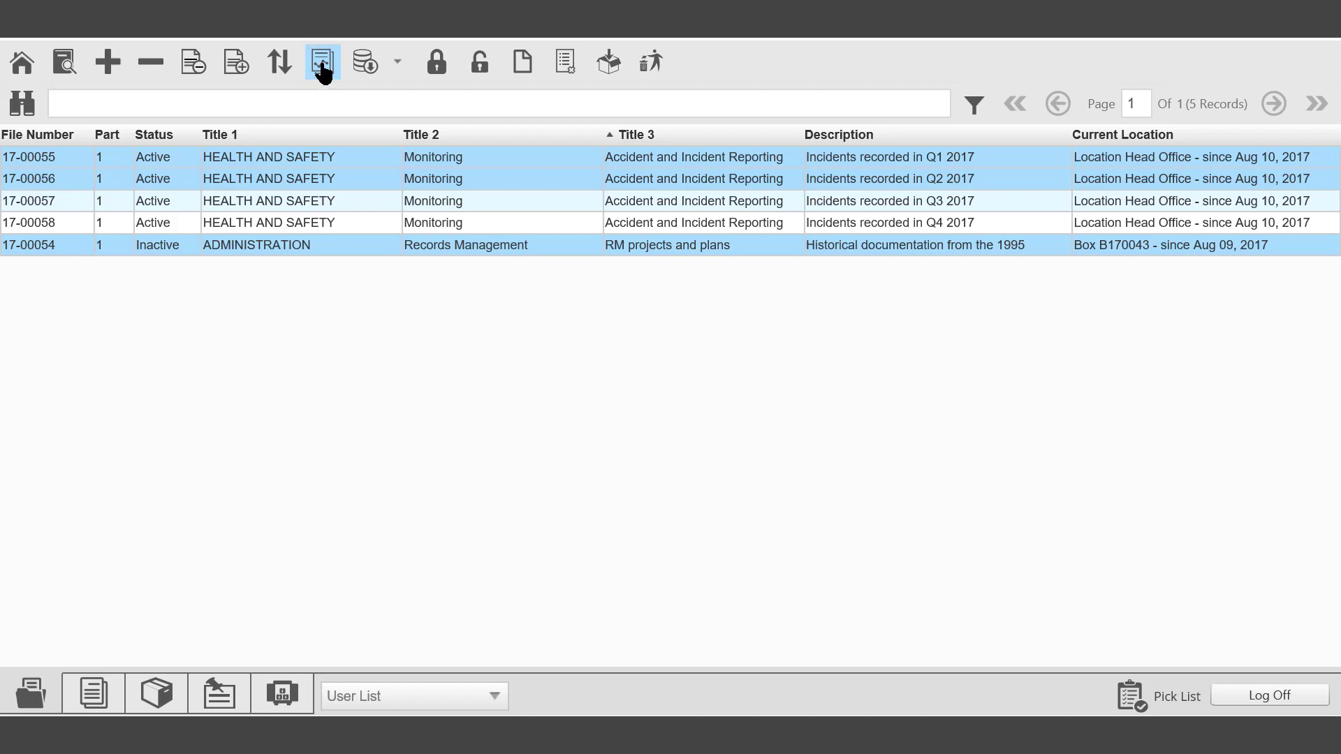
pyautogui.click(397, 64)
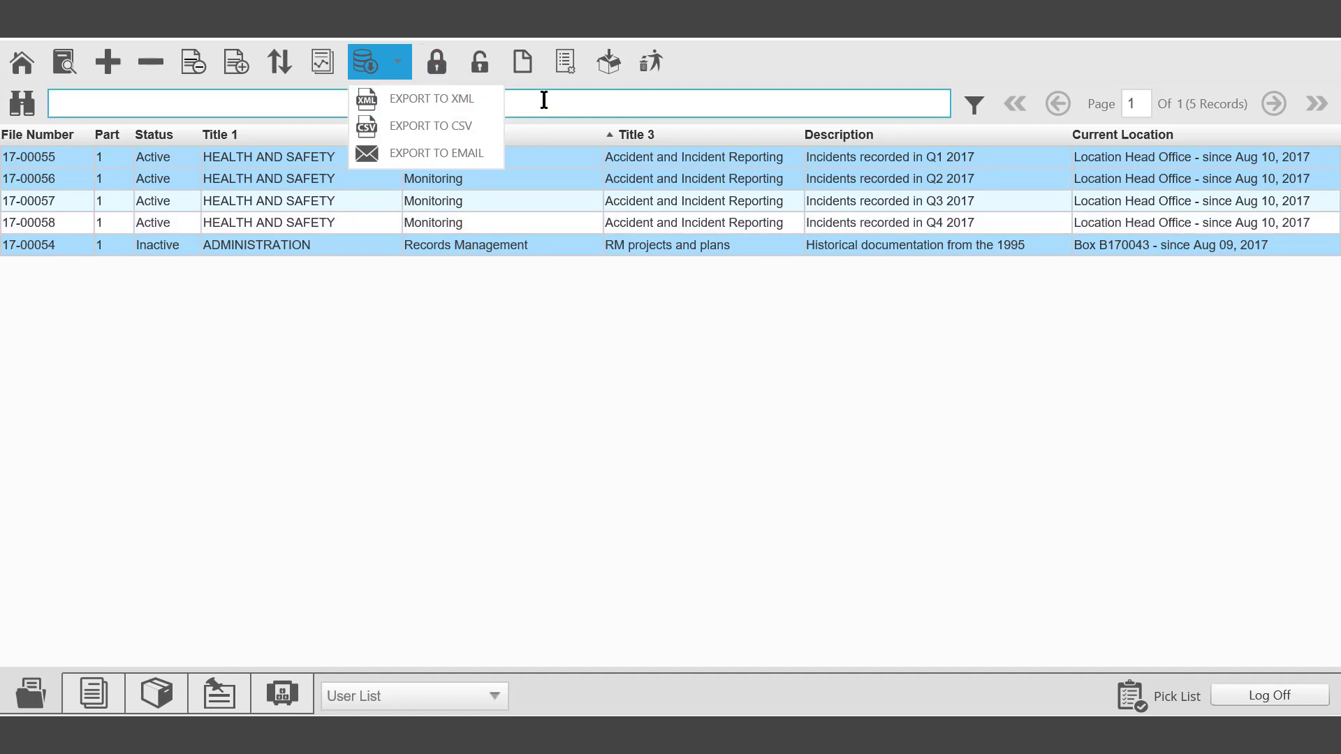
pyautogui.click(523, 176)
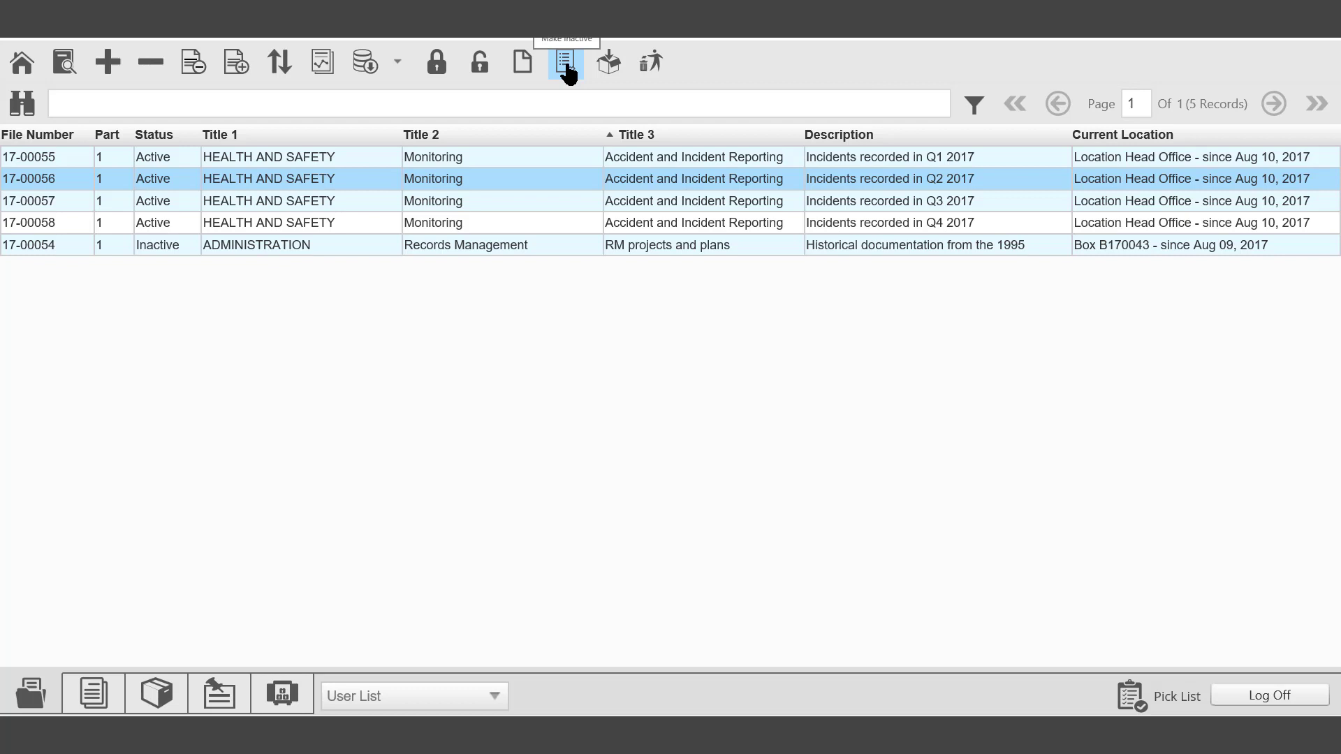
# Step: Add records 17-00057 and 17-00058 to the selection alongside 17-00056
pyautogui.keyDown('ctrl'); pyautogui.click(421, 204); pyautogui.keyUp('ctrl')
pyautogui.keyDown('ctrl'); pyautogui.click(347, 220); pyautogui.keyUp('ctrl')
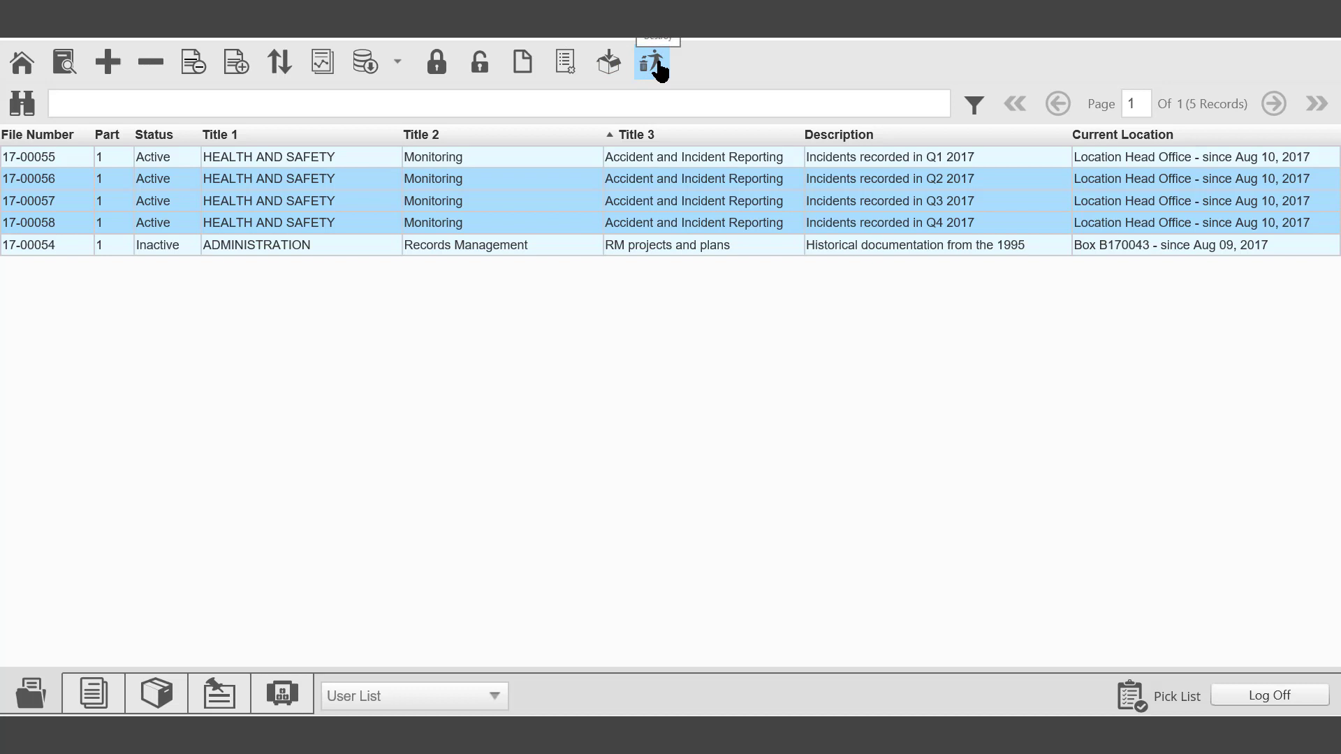
pyautogui.click(598, 98)
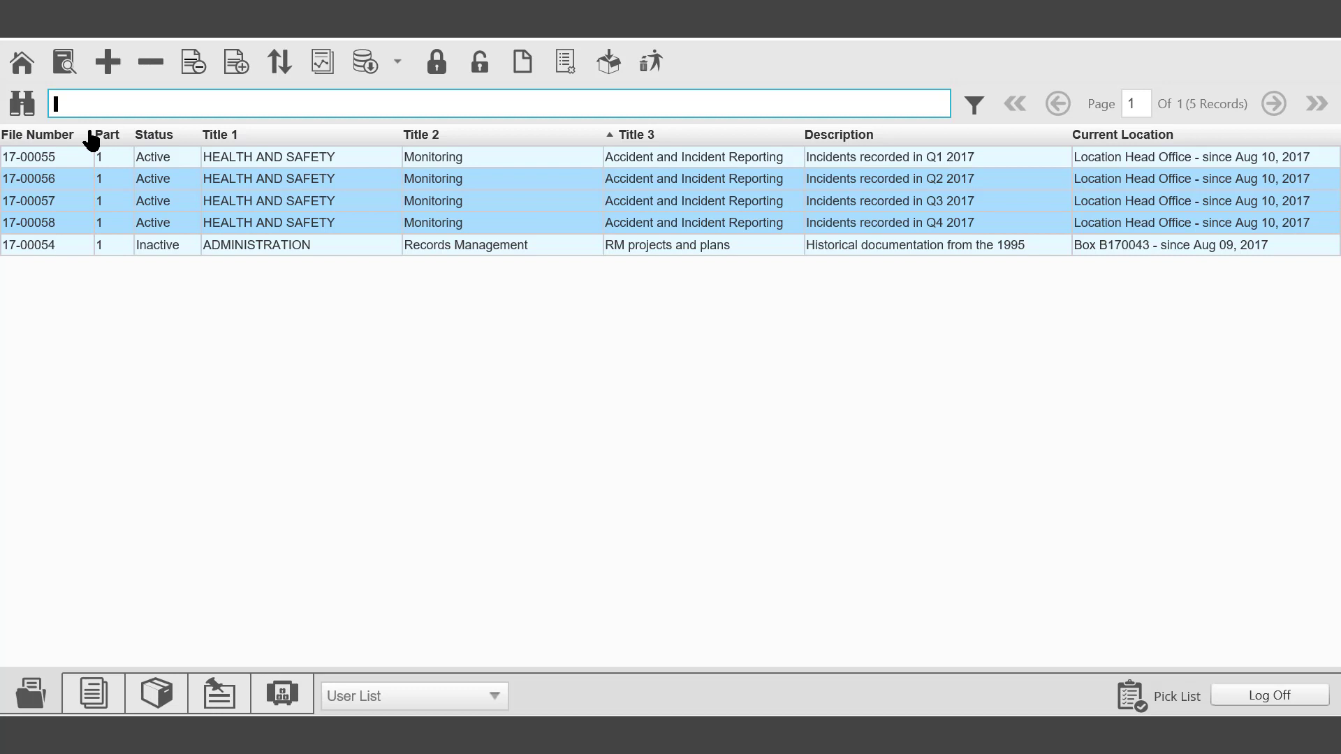
# Step: Search the pick list for *17, then select the search text
pyautogui.write('*17')
pyautogui.click(23, 105)
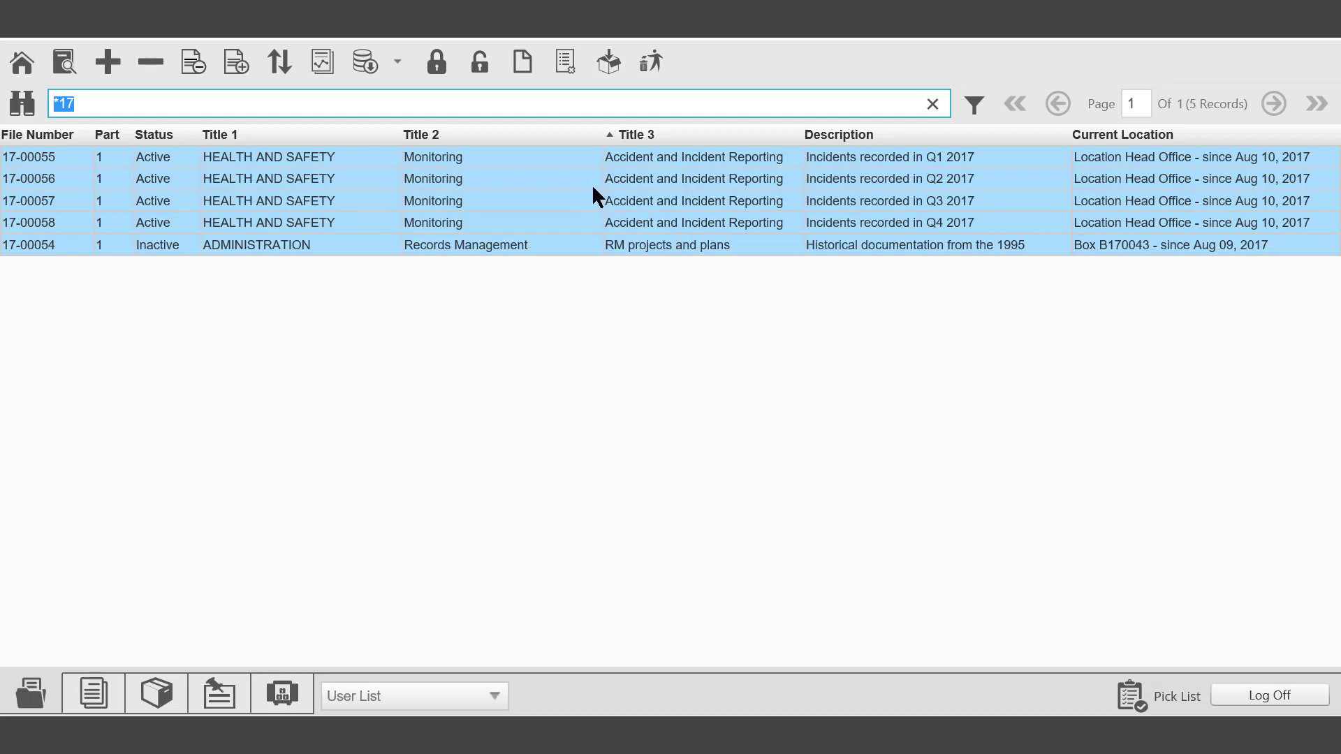
pyautogui.click(274, 98)
pyautogui.doubleClick(70, 102)
pyautogui.click(495, 697)
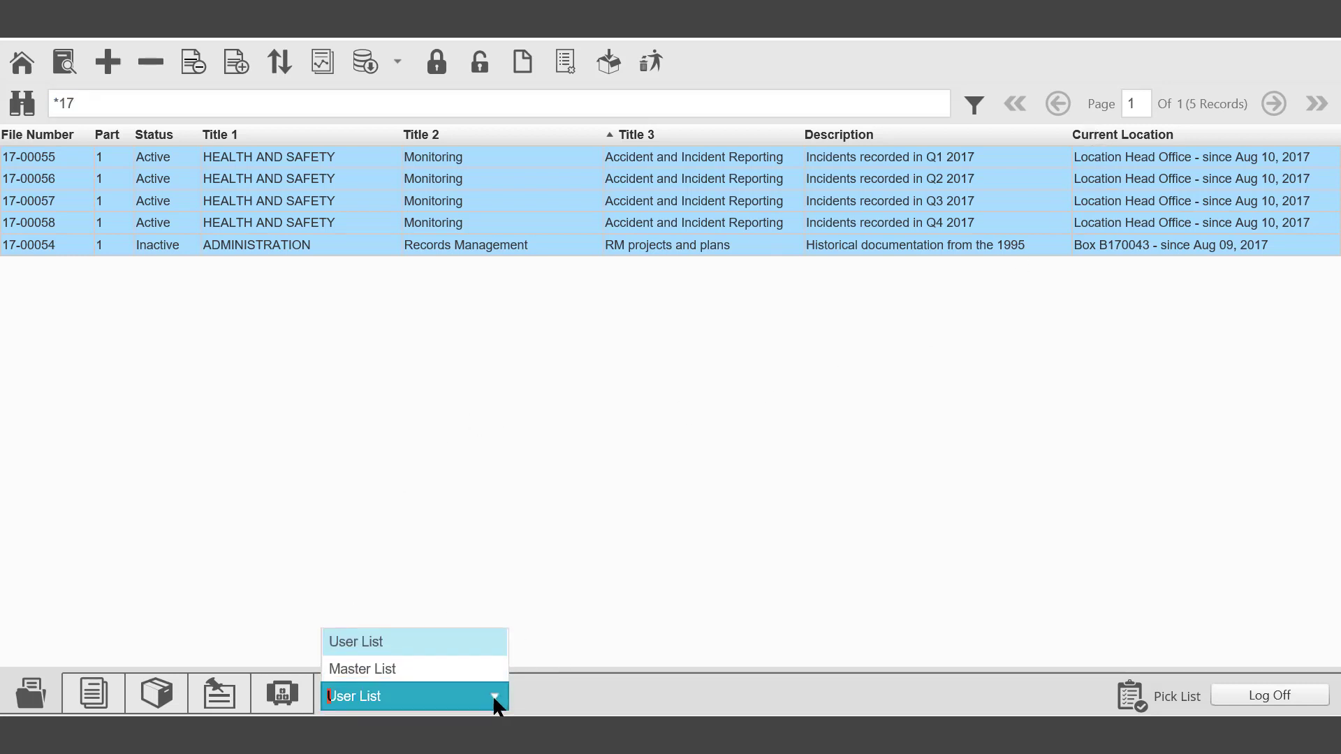
pyautogui.click(360, 667)
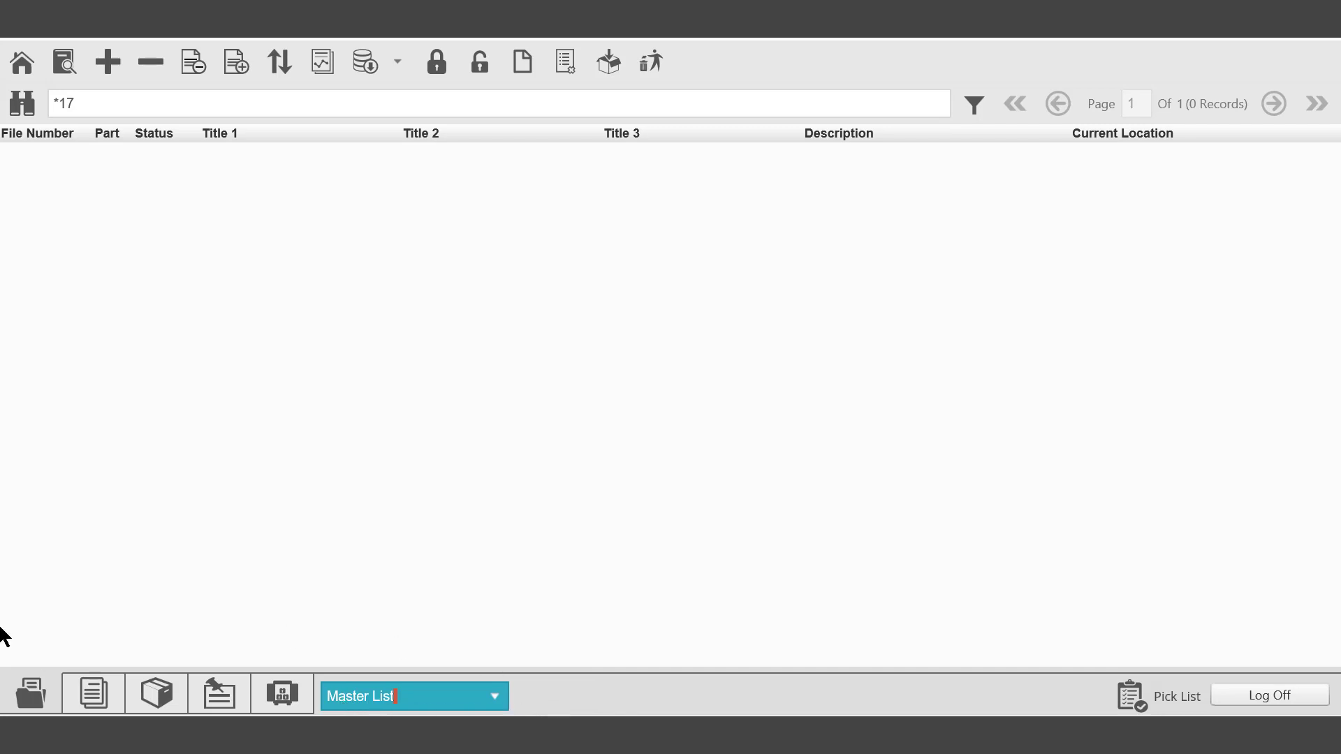
pyautogui.click(493, 696)
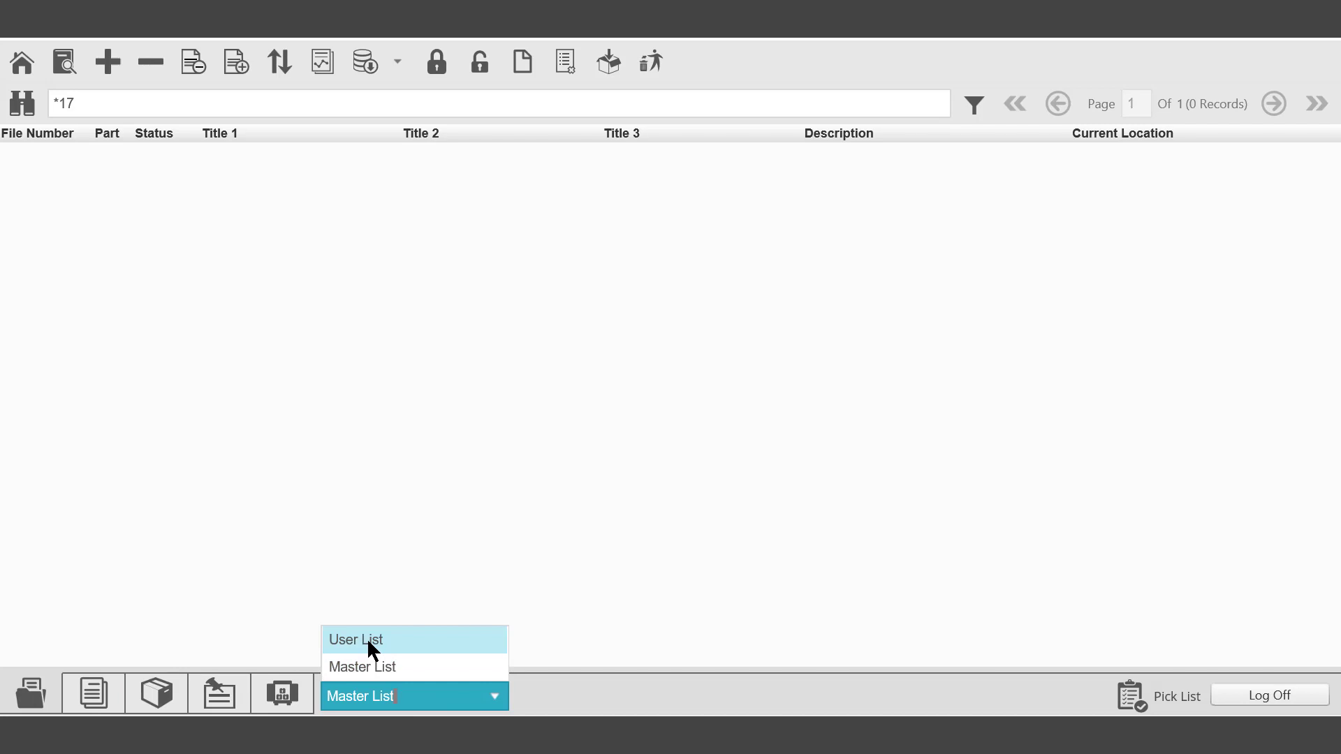
pyautogui.click(367, 639)
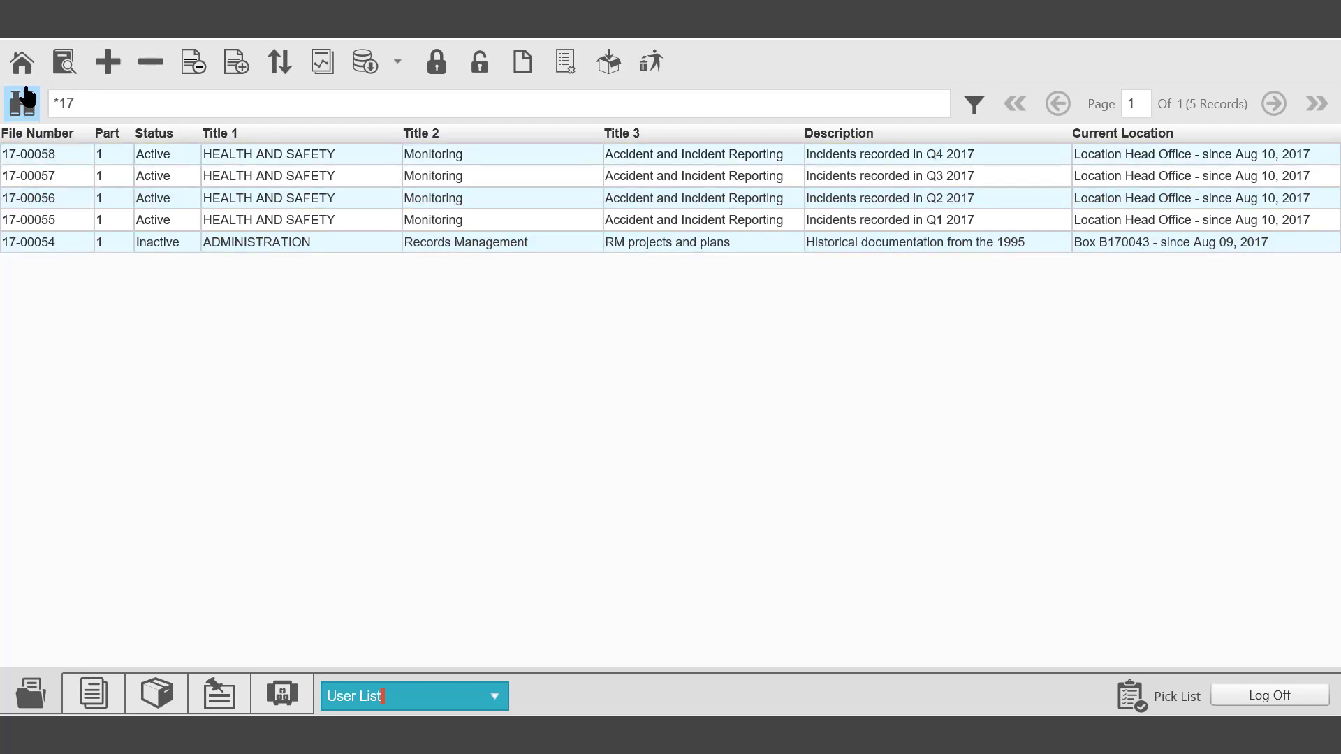
pyautogui.click(128, 197)
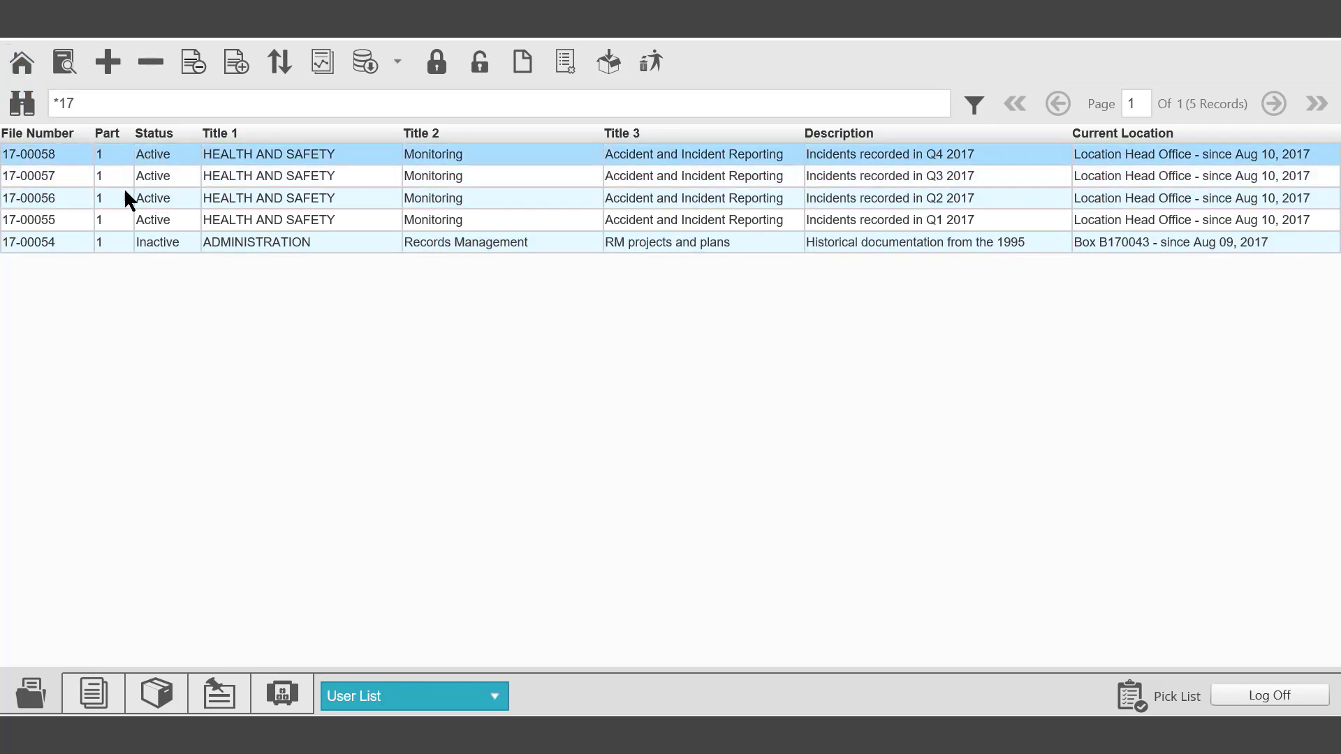
# Step: Empty the User List pick list to 0 records, confirming the prompt, then go back to the home main menu
pyautogui.click(193, 64)
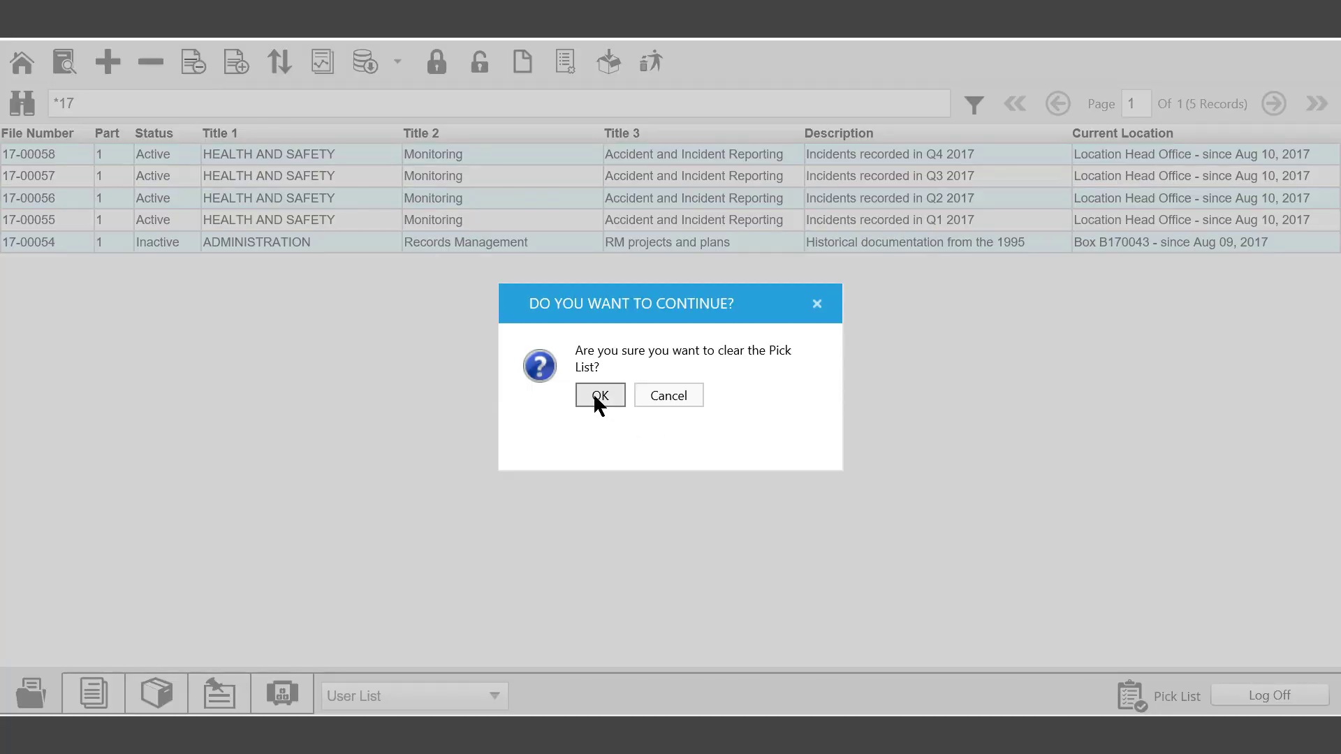
pyautogui.click(598, 396)
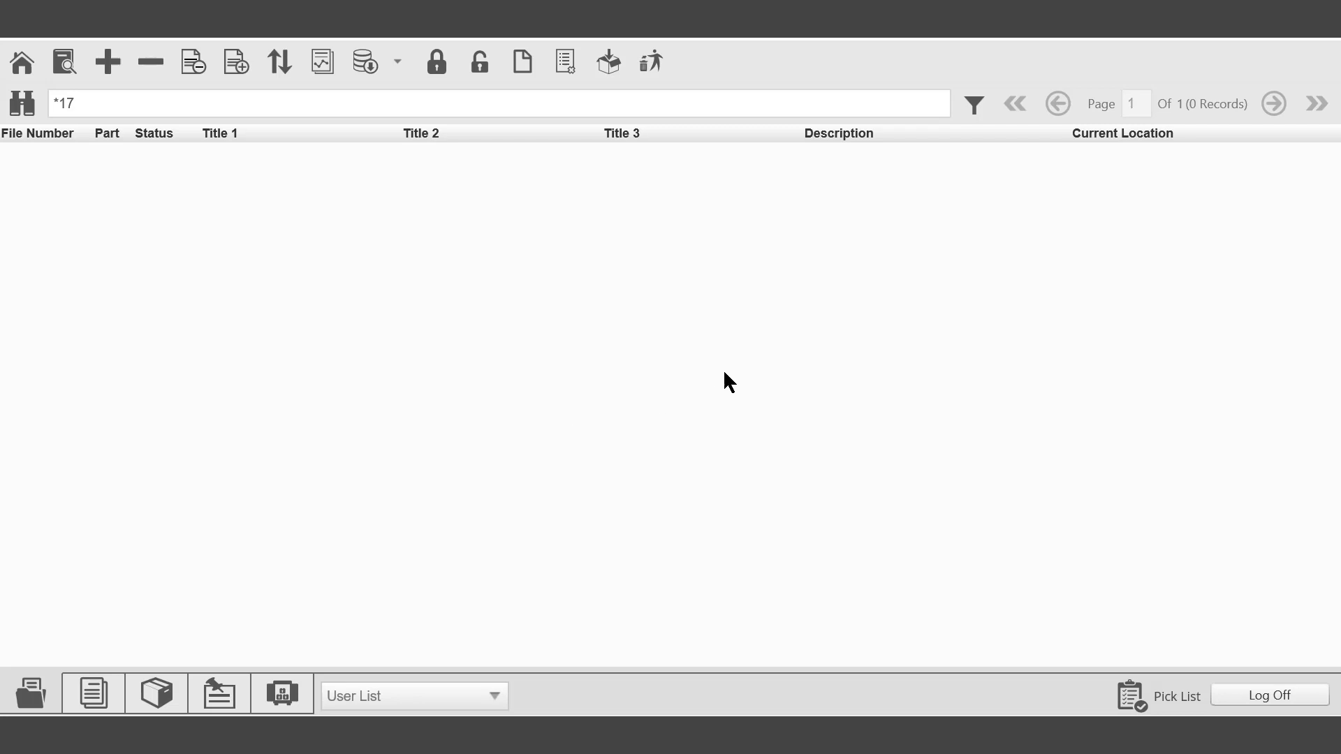
pyautogui.click(21, 66)
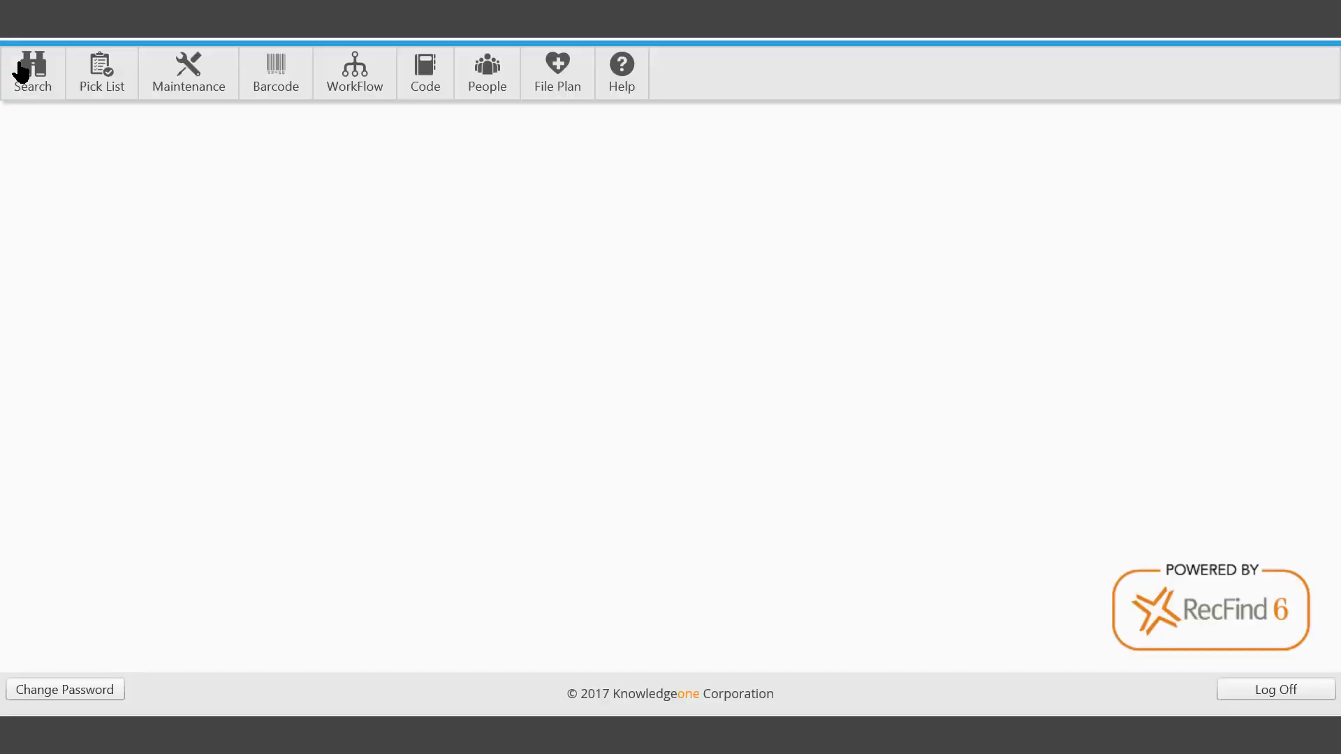